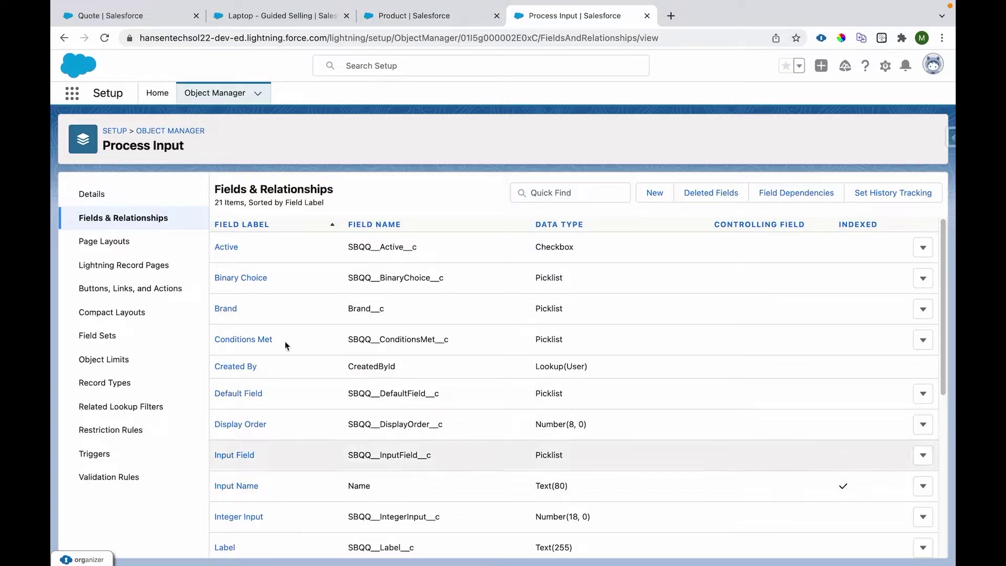
Step: Review the Input Field's six active picklist values, then return to the Laptop - Guided Selling process
{"action": "scroll", "coordinate": [371, 345], "scroll_direction": "down", "scroll_amount": 5}
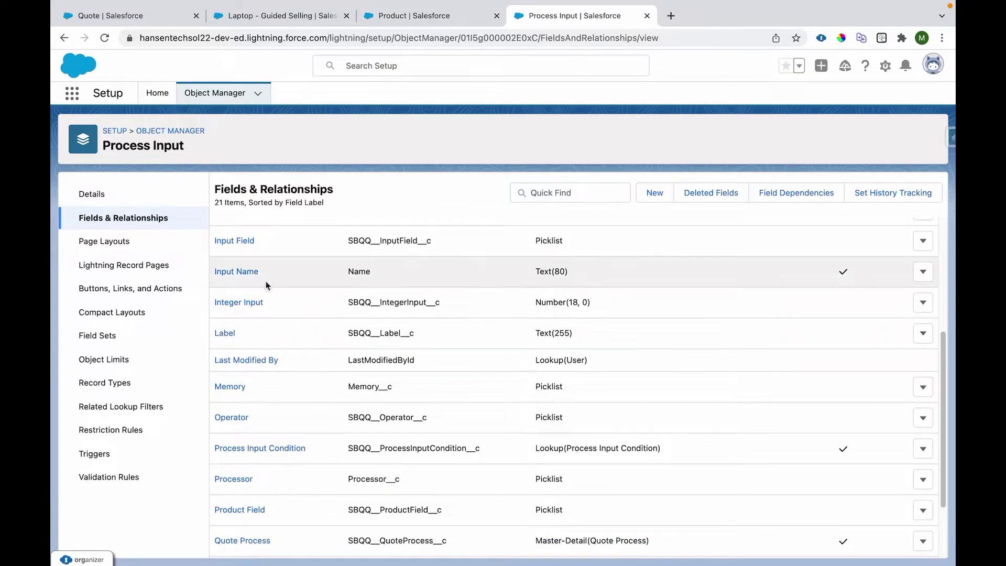
{"action": "left_click", "coordinate": [235, 242]}
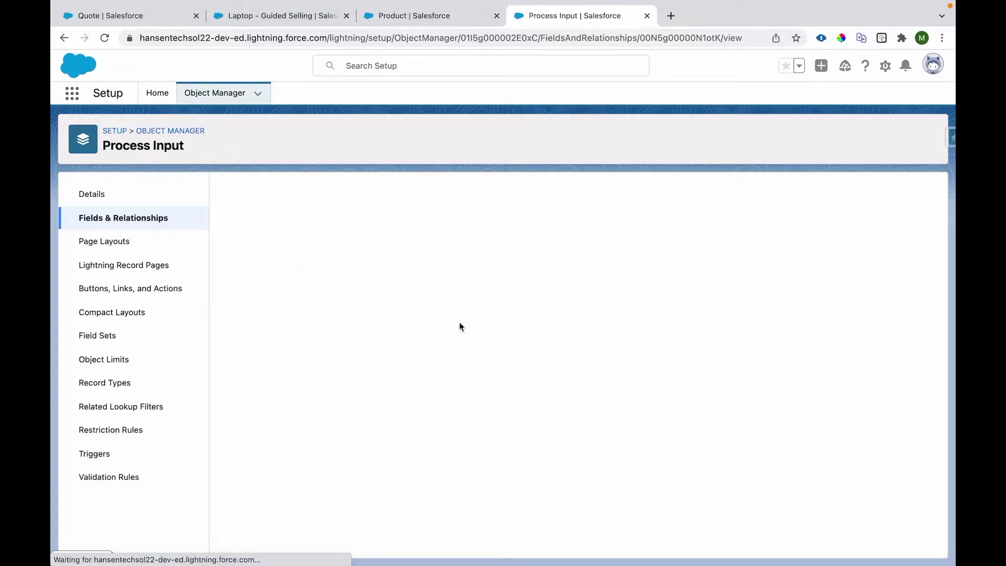
{"action": "scroll", "coordinate": [459, 322], "scroll_direction": "down", "scroll_amount": 7}
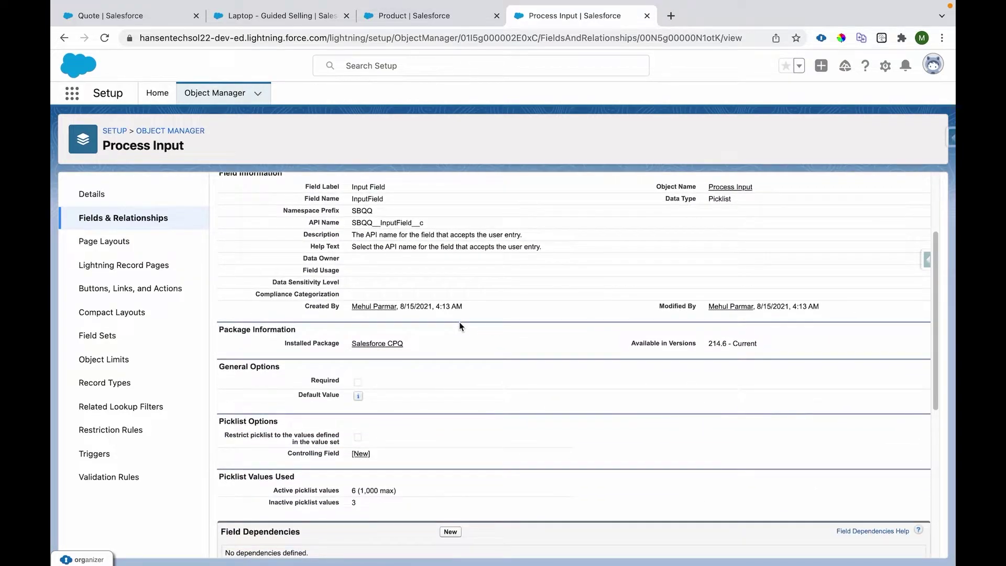
{"action": "left_click_drag", "start_coordinate": [301, 443], "coordinate": [662, 478]}
{"action": "left_click", "coordinate": [662, 477]}
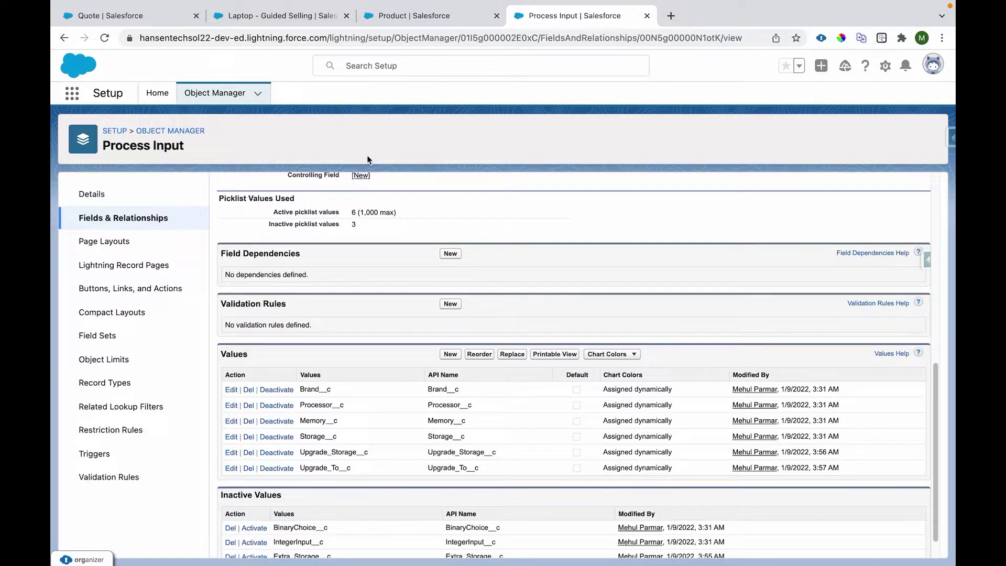
{"action": "left_click", "coordinate": [287, 19]}
{"action": "left_click", "coordinate": [157, 185]}
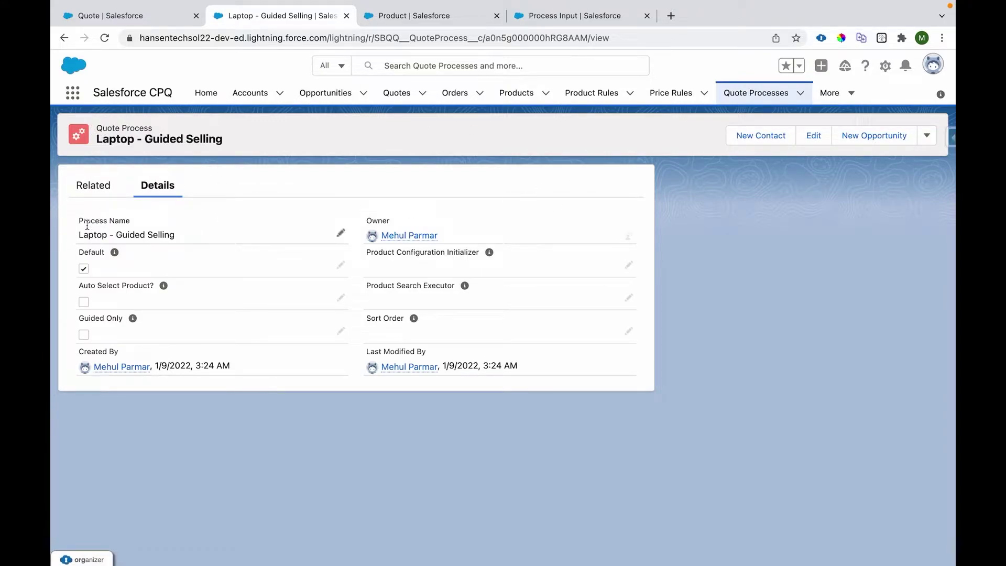
{"action": "left_click_drag", "start_coordinate": [78, 236], "coordinate": [196, 236]}
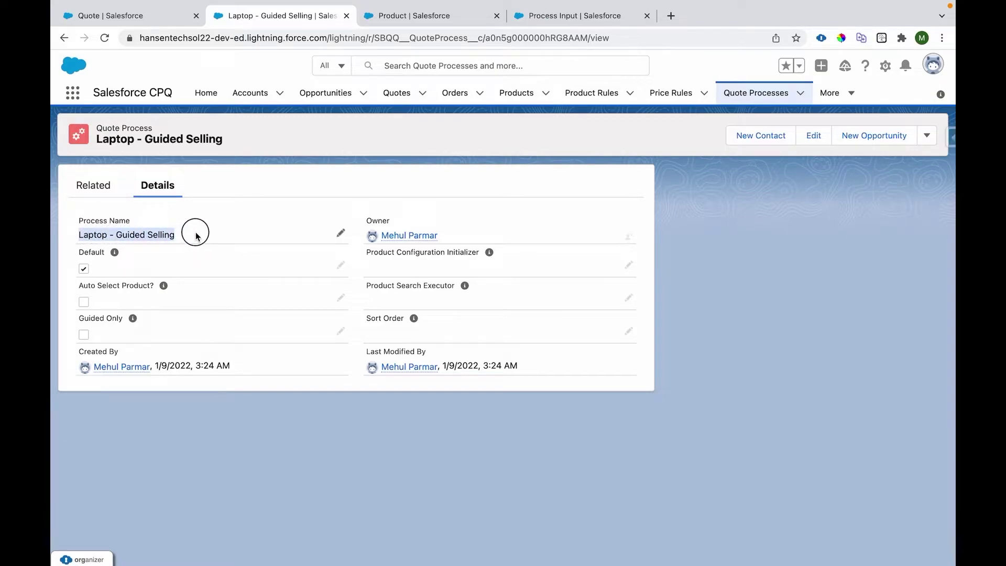
{"action": "mouse_move", "coordinate": [366, 255]}
{"action": "left_mouse_down"}
{"action": "mouse_move", "coordinate": [479, 257]}
{"action": "mouse_move", "coordinate": [367, 255]}
{"action": "left_mouse_up"}
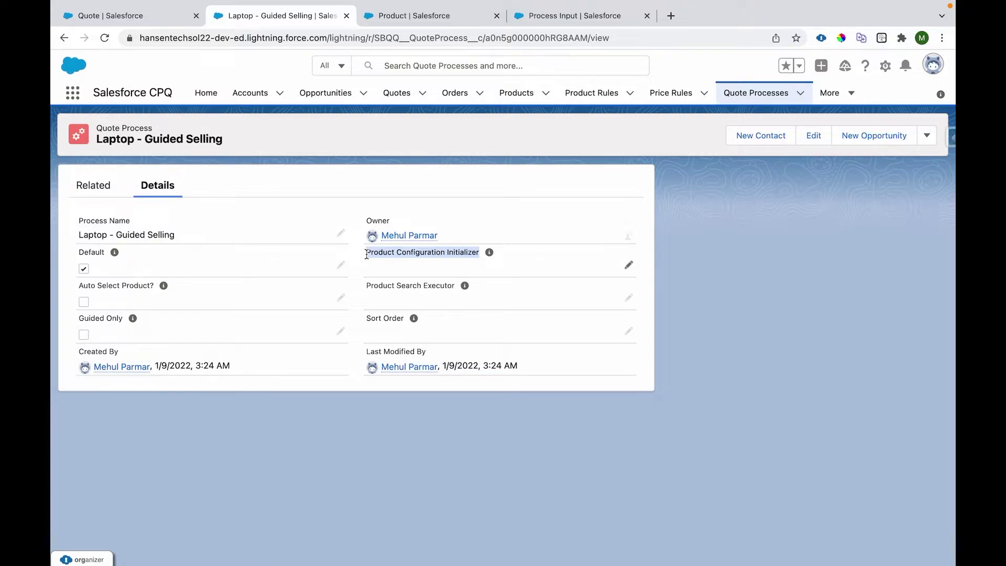
{"action": "left_click_drag", "start_coordinate": [366, 285], "coordinate": [453, 286]}
{"action": "left_click_drag", "start_coordinate": [405, 318], "coordinate": [348, 317]}
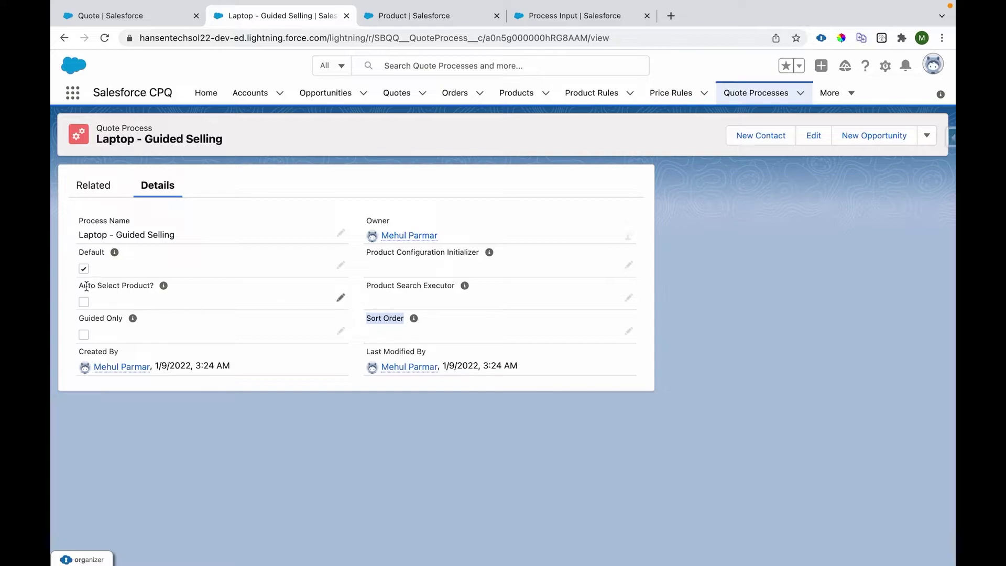
{"action": "left_click_drag", "start_coordinate": [80, 286], "coordinate": [153, 288]}
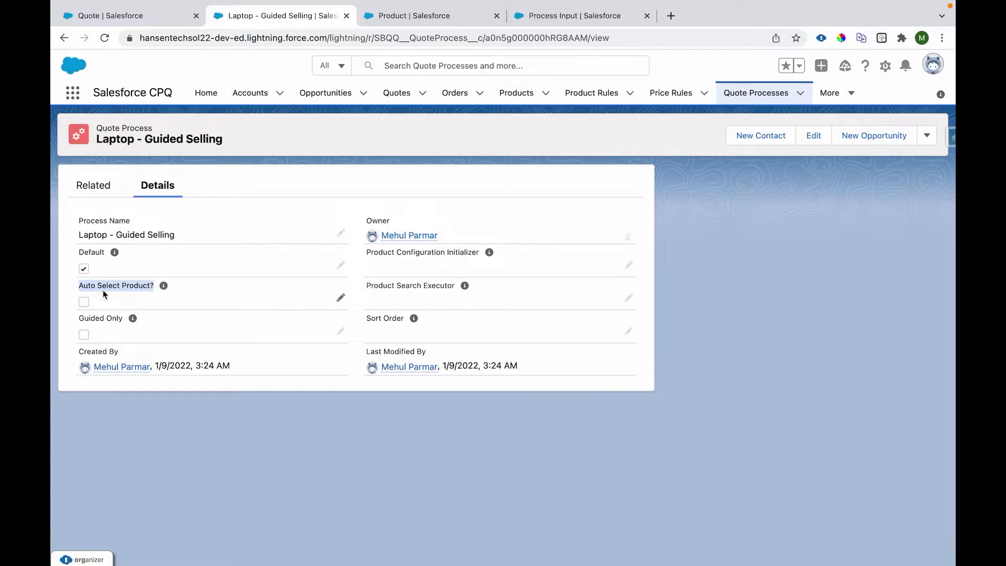
{"action": "left_click_drag", "start_coordinate": [80, 286], "coordinate": [155, 287]}
{"action": "left_click_drag", "start_coordinate": [79, 318], "coordinate": [121, 318]}
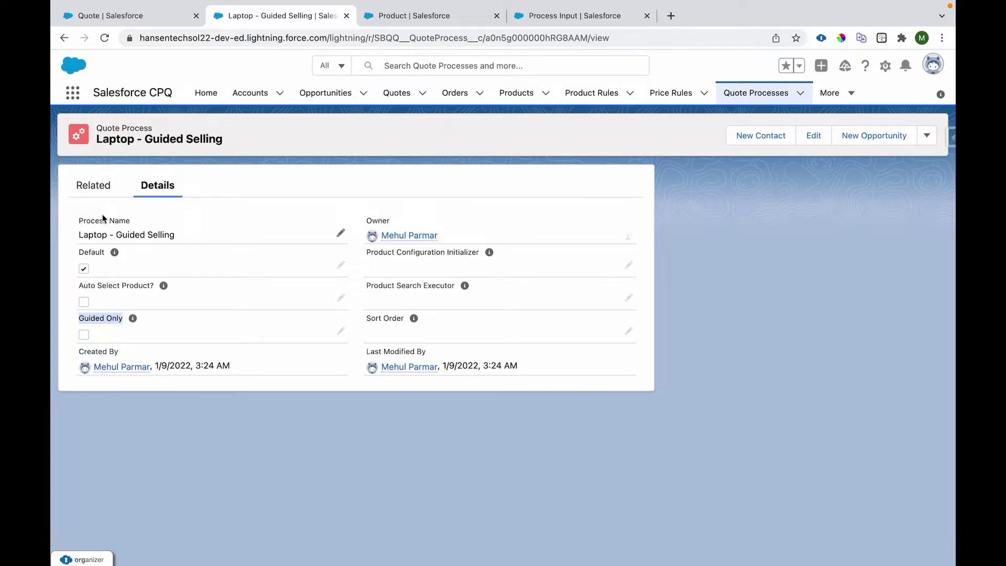
{"action": "left_click", "coordinate": [95, 186]}
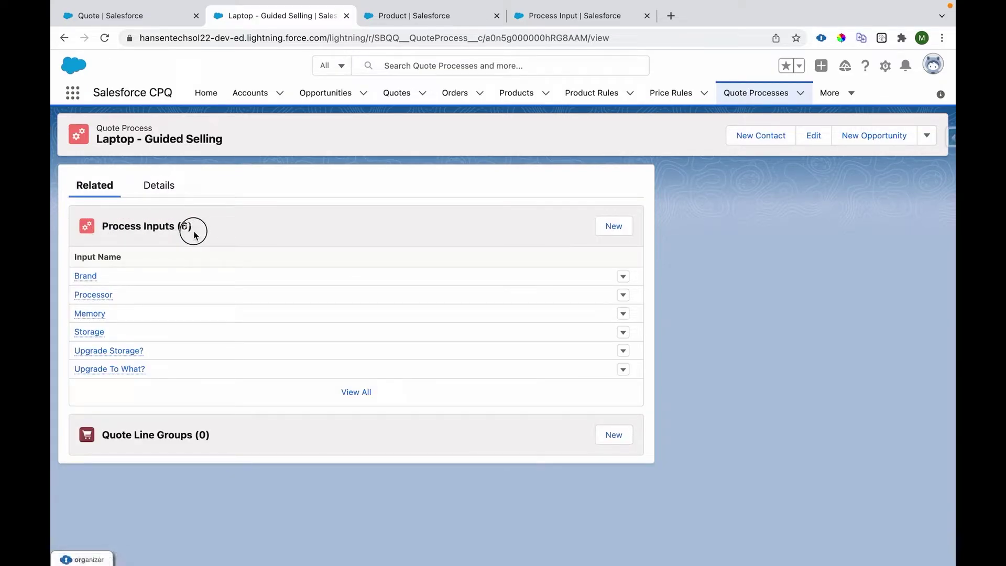
Step: Open the full list of six process inputs and the Brand input in its own tab
{"action": "left_click", "coordinate": [357, 393]}
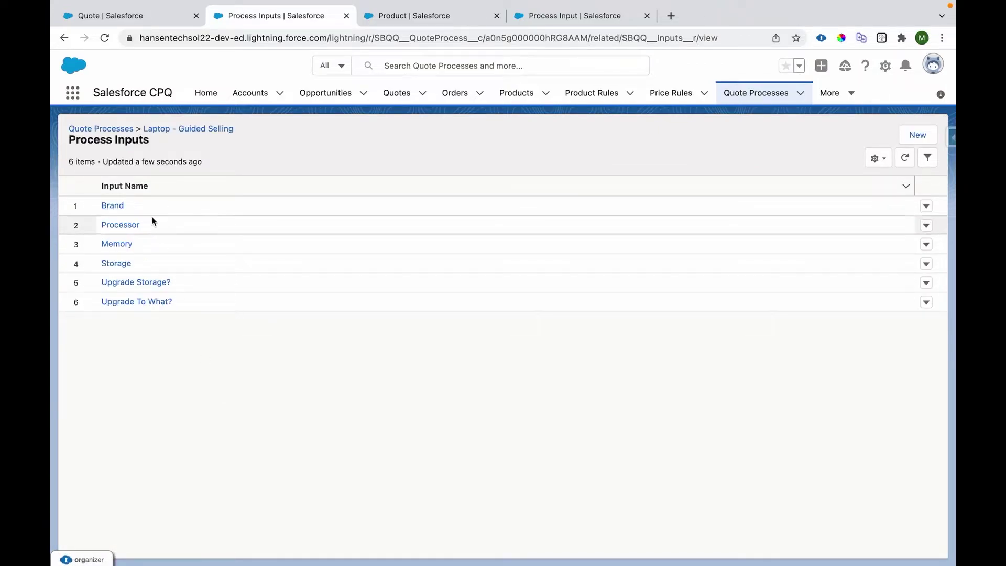
{"action": "left_click", "coordinate": [108, 208], "text": "super"}
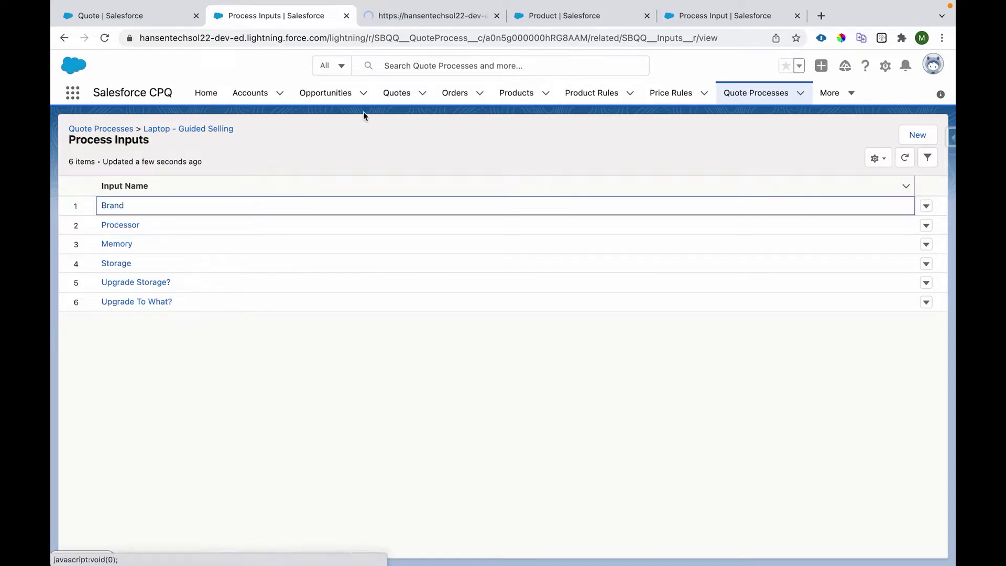
{"action": "left_click", "coordinate": [410, 20]}
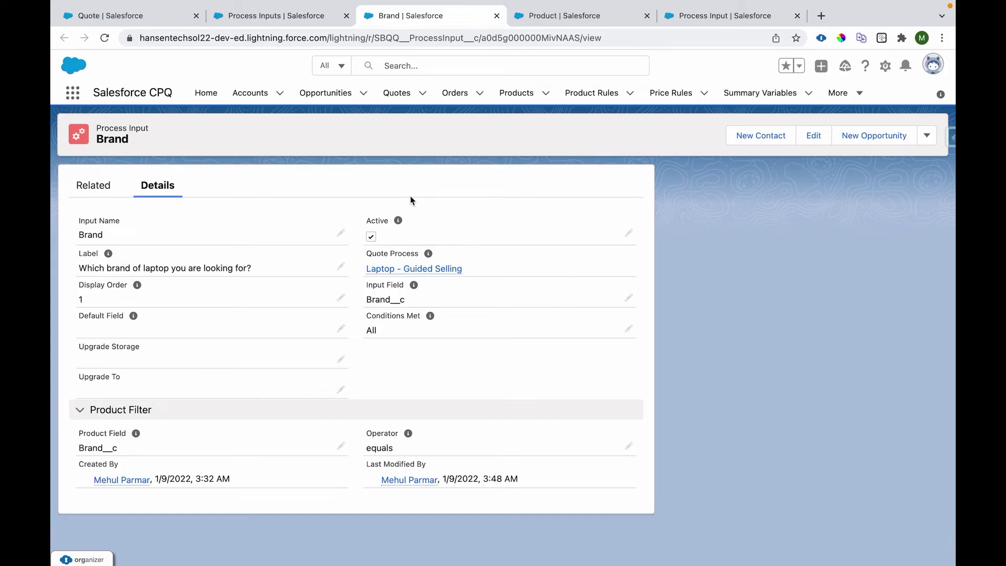
Step: Review the Brand input's question 'Which brand of laptop you are looking for?' and Input Field Brand__c
{"action": "left_click_drag", "start_coordinate": [98, 125], "coordinate": [147, 126]}
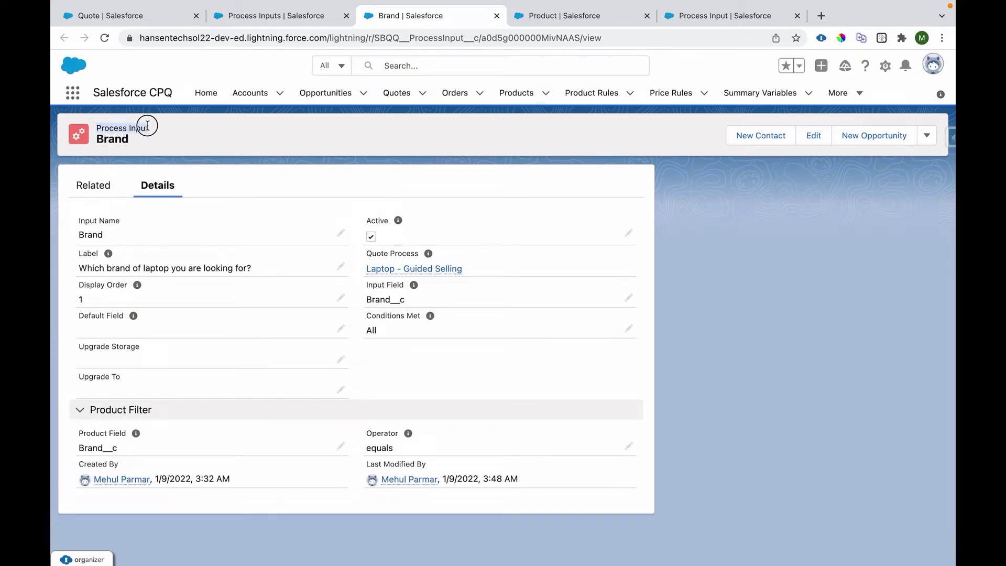
{"action": "left_click", "coordinate": [83, 234]}
{"action": "left_click_drag", "start_coordinate": [84, 234], "coordinate": [101, 235]}
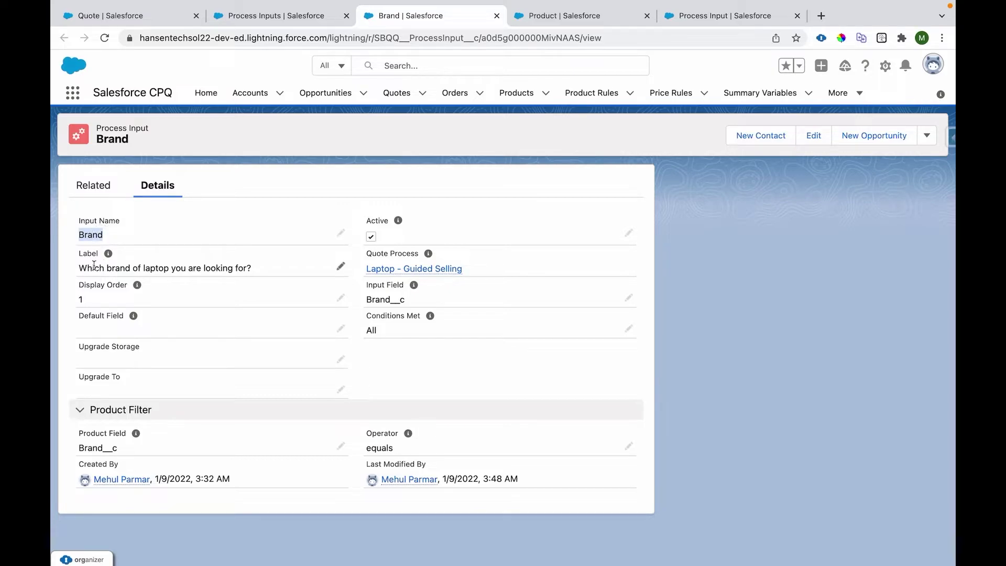
{"action": "left_click_drag", "start_coordinate": [81, 268], "coordinate": [262, 268]}
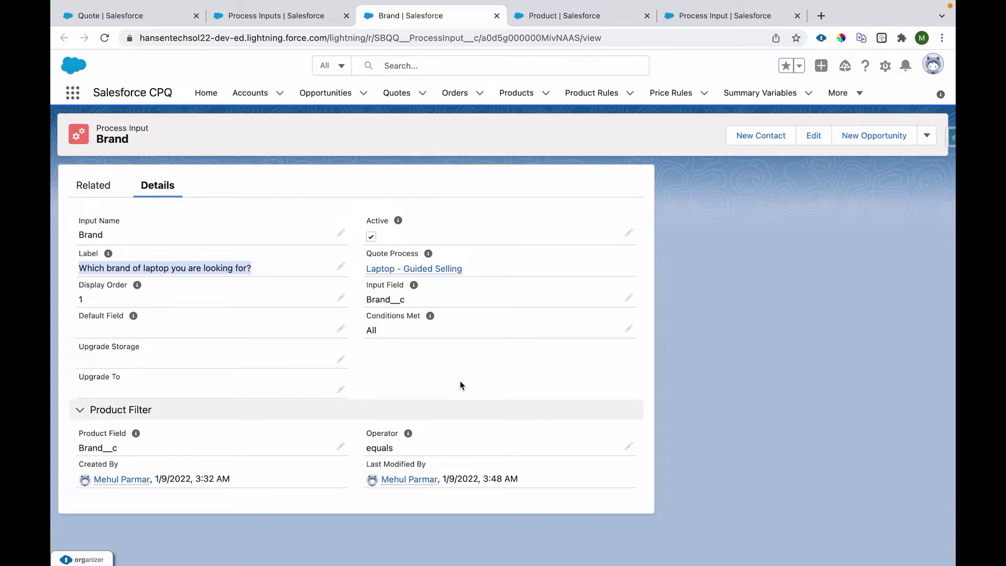
{"action": "left_click", "coordinate": [62, 269]}
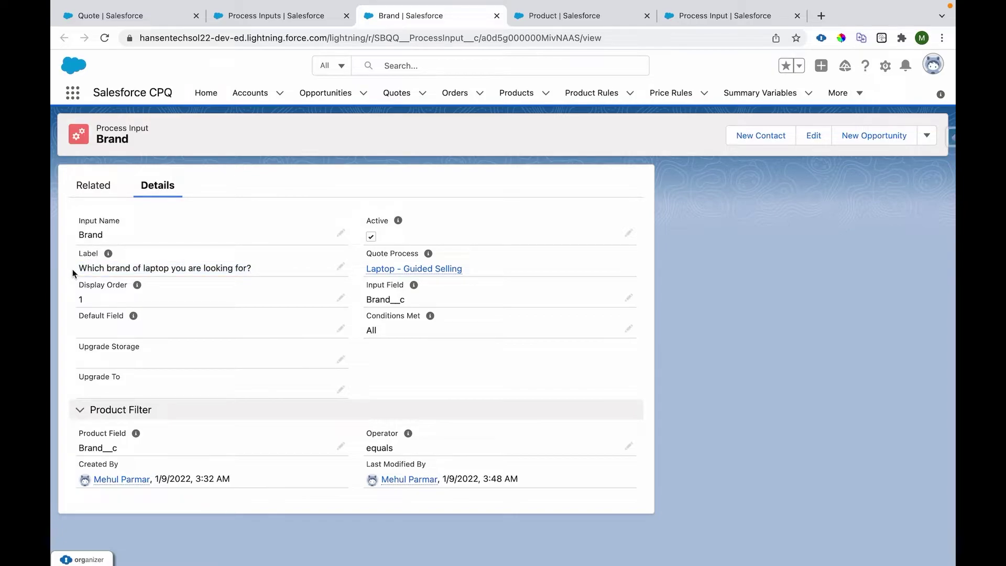
{"action": "left_click_drag", "start_coordinate": [77, 268], "coordinate": [251, 264]}
{"action": "mouse_move", "coordinate": [405, 303]}
{"action": "left_mouse_down"}
{"action": "mouse_move", "coordinate": [367, 301]}
{"action": "mouse_move", "coordinate": [382, 285]}
{"action": "mouse_move", "coordinate": [404, 286]}
{"action": "left_mouse_up"}
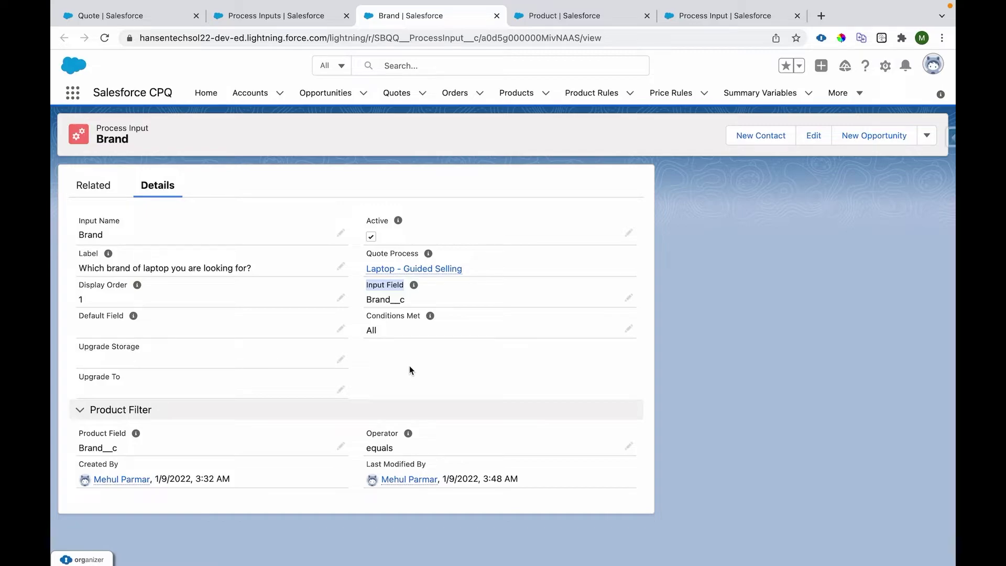
Step: Check the Brand input's Product Field Brand__c, then go back to the Process Inputs list
{"action": "left_click", "coordinate": [101, 448]}
{"action": "double_click", "coordinate": [101, 448]}
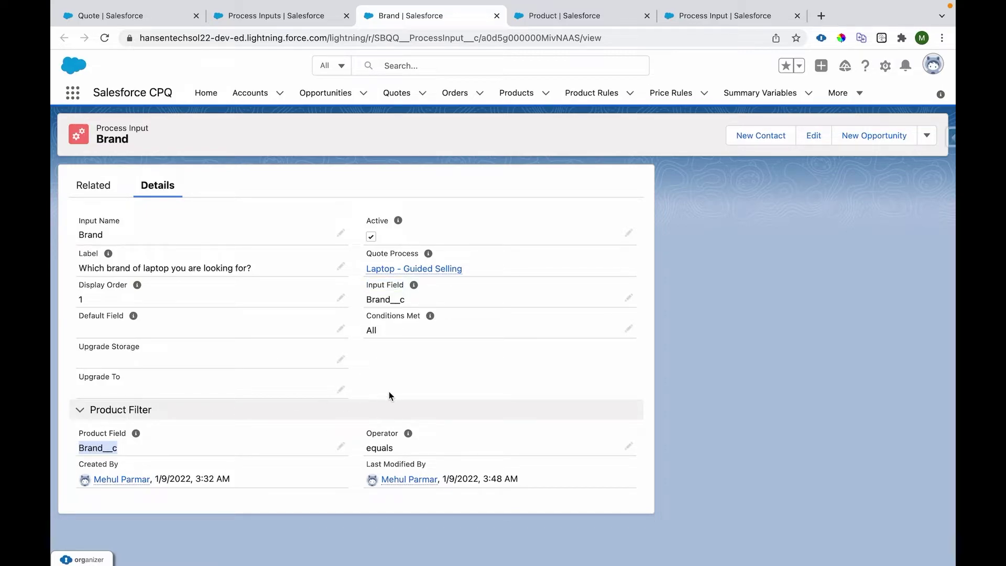
{"action": "left_click", "coordinate": [103, 450]}
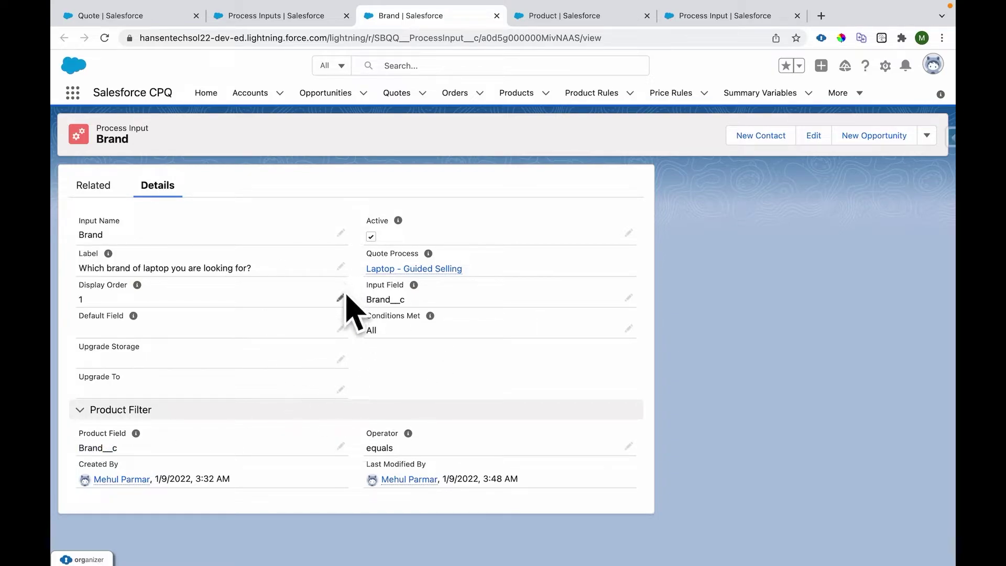
{"action": "left_click_drag", "start_coordinate": [254, 270], "coordinate": [88, 268]}
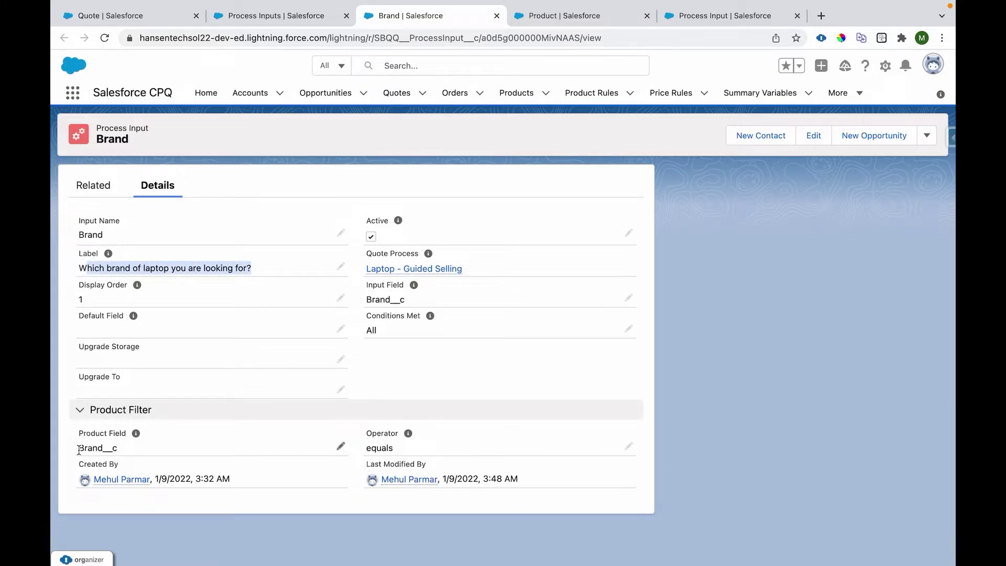
{"action": "left_click_drag", "start_coordinate": [79, 449], "coordinate": [147, 446]}
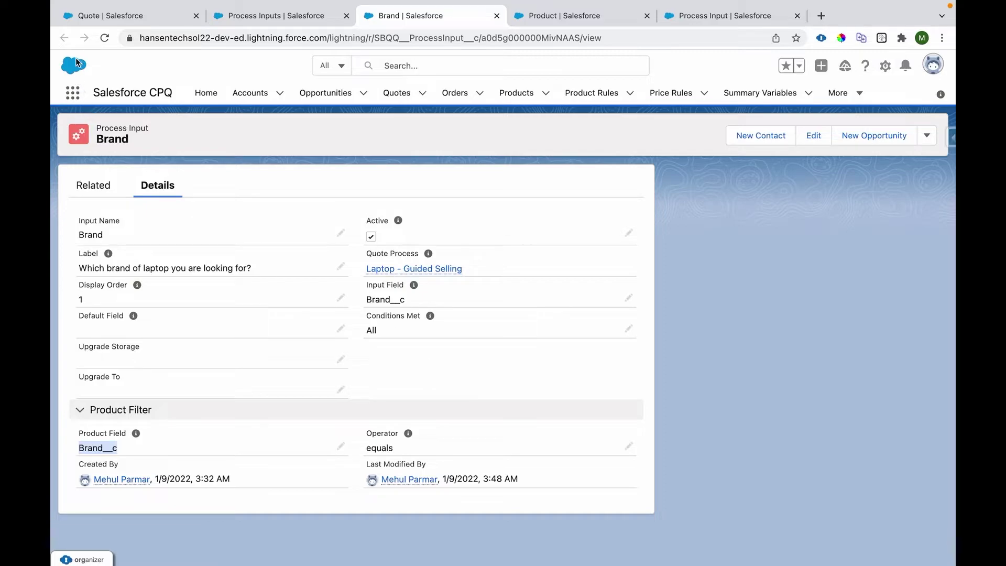
{"action": "left_click", "coordinate": [257, 17]}
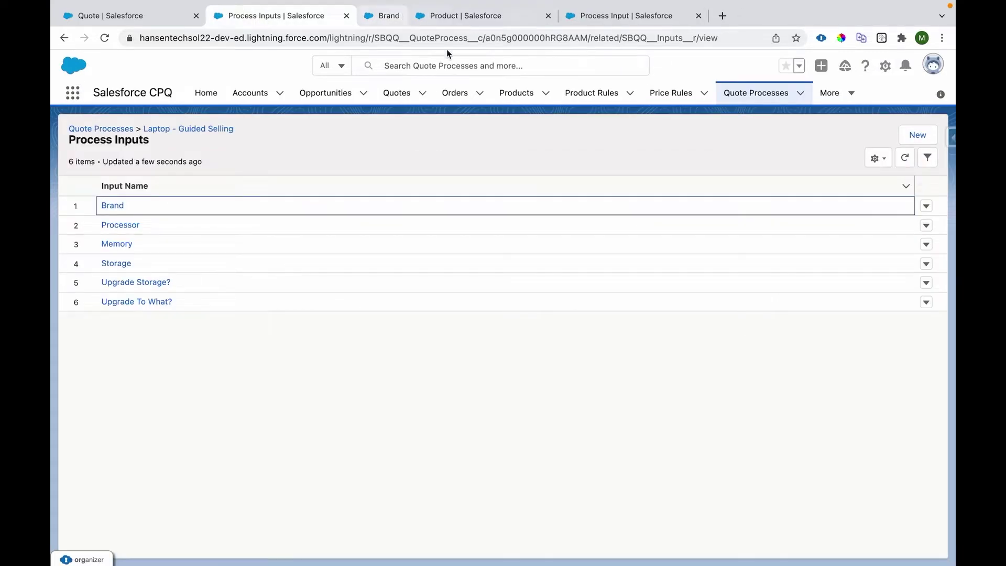
Step: Open the Processor, Memory, Storage, Upgrade Storage? and Upgrade To What? inputs in background tabs
{"action": "left_click", "coordinate": [115, 245], "text": "super"}
{"action": "left_click", "coordinate": [118, 264], "text": "super"}
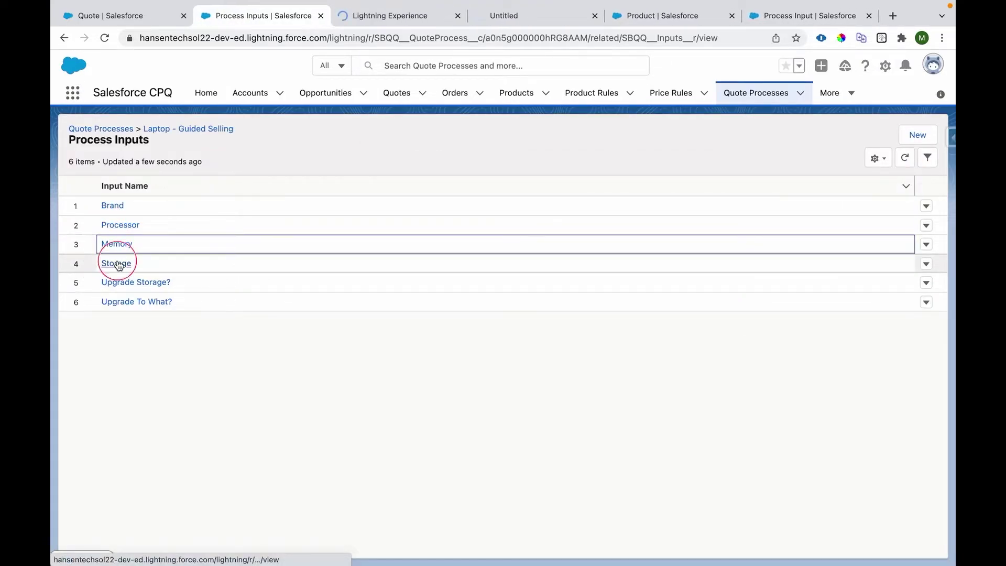
{"action": "left_click", "coordinate": [116, 282], "text": "super"}
{"action": "left_click", "coordinate": [126, 302], "text": "super"}
{"action": "left_click", "coordinate": [314, 12]}
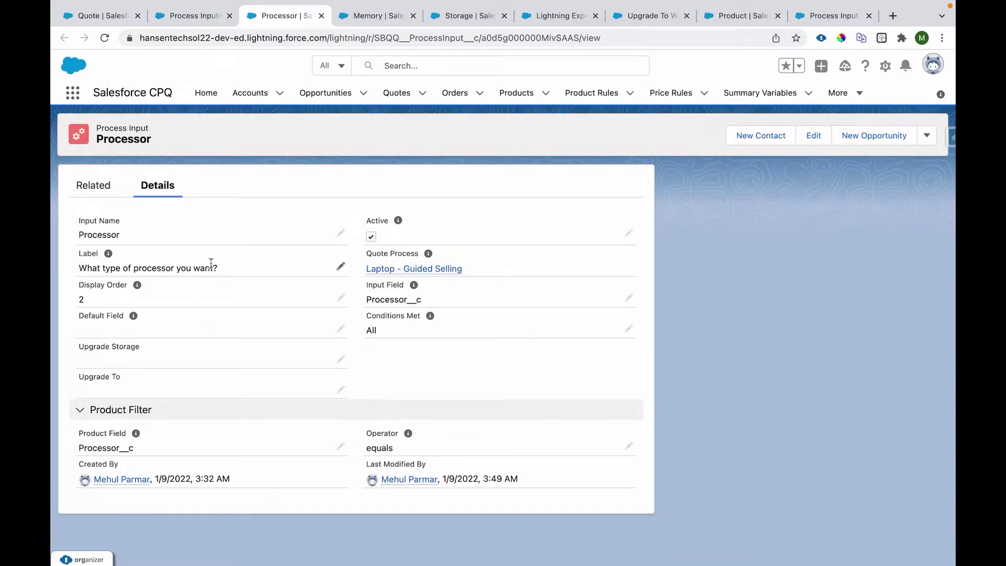
Step: Review the Processor, Memory and Storage questions, including Storage's Storage__c input and product fields
{"action": "triple_click", "coordinate": [65, 268]}
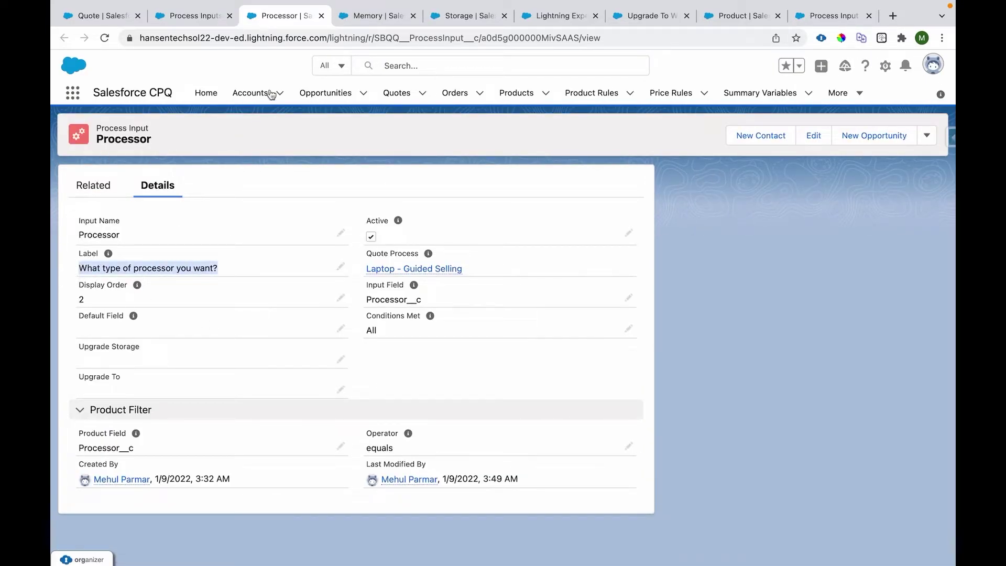
{"action": "left_click", "coordinate": [368, 18]}
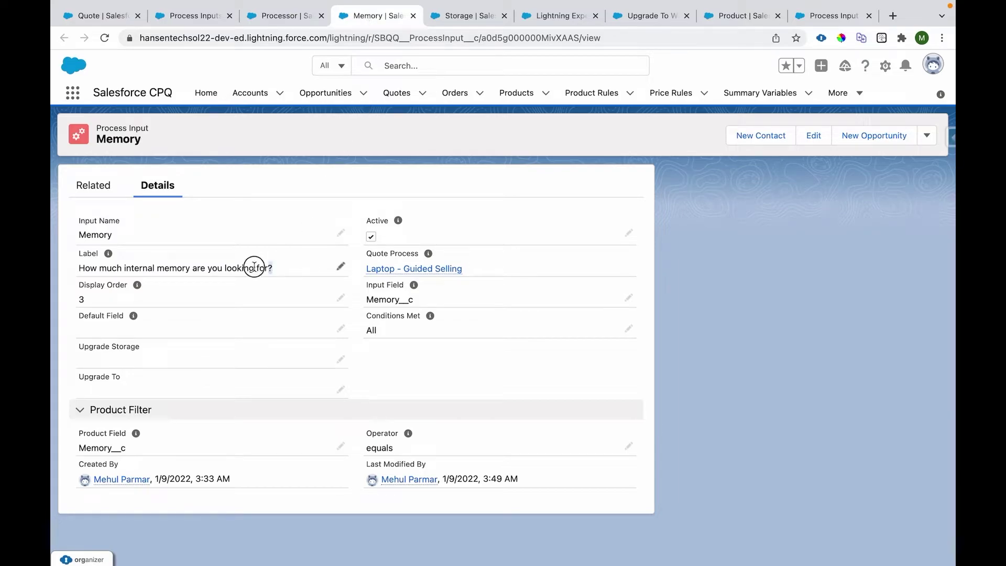
{"action": "left_click_drag", "start_coordinate": [271, 268], "coordinate": [78, 271]}
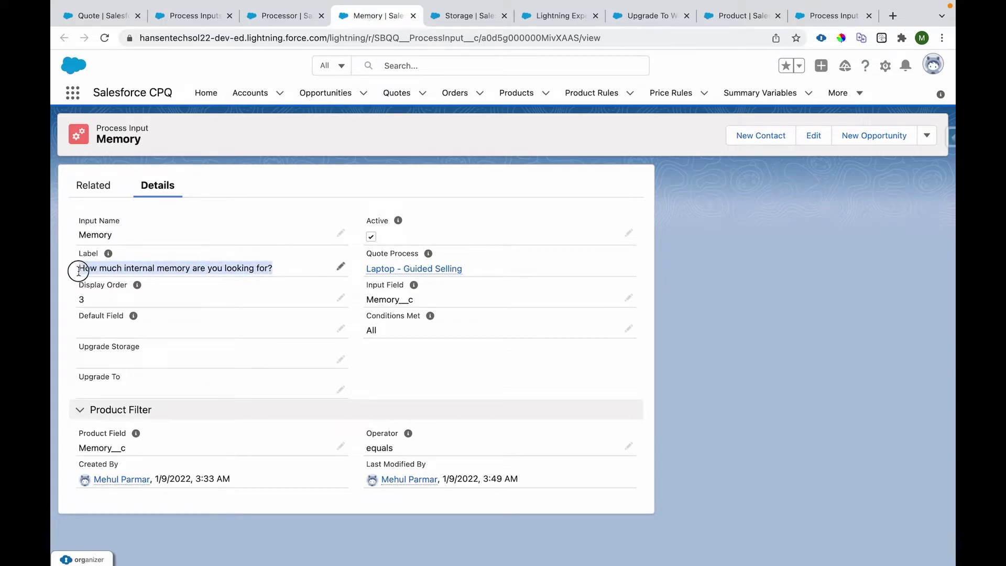
{"action": "left_click", "coordinate": [468, 16]}
{"action": "left_click_drag", "start_coordinate": [238, 270], "coordinate": [78, 270]}
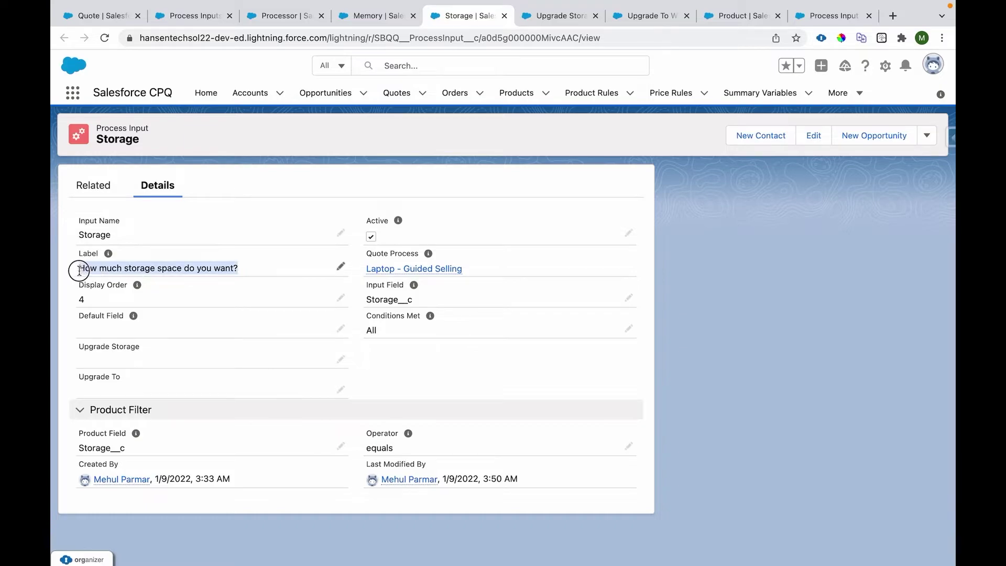
{"action": "left_click_drag", "start_coordinate": [417, 301], "coordinate": [366, 300]}
{"action": "left_click_drag", "start_coordinate": [141, 449], "coordinate": [61, 449]}
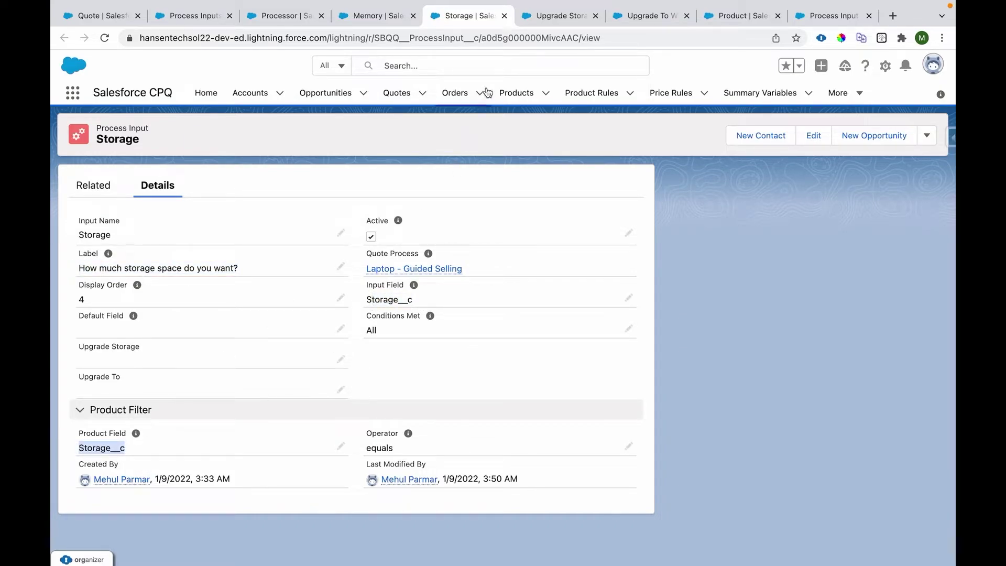
Step: Review the Upgrade Storage? input and close the Processor, Memory and Storage tabs
{"action": "left_click", "coordinate": [530, 16]}
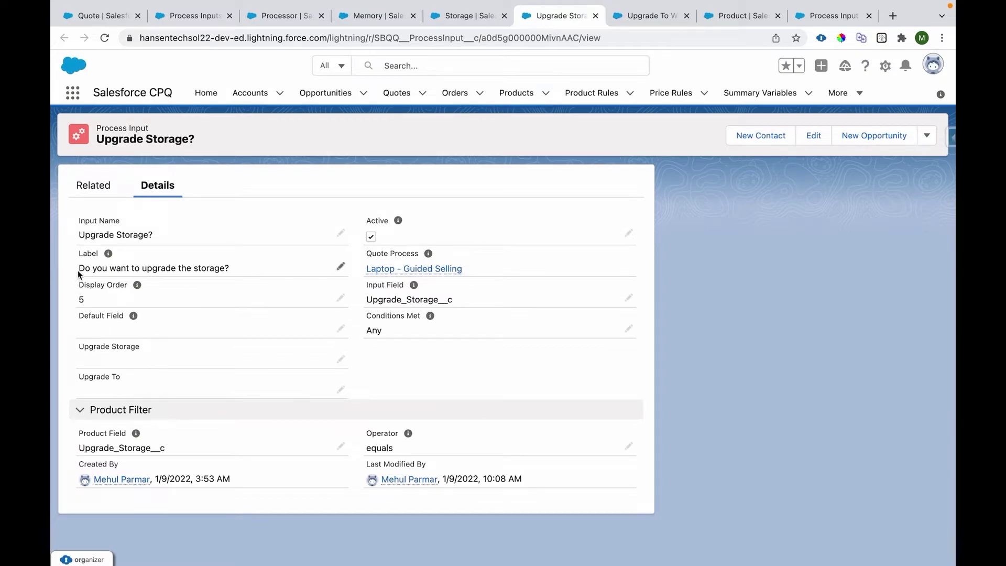
{"action": "left_click_drag", "start_coordinate": [79, 269], "coordinate": [234, 268]}
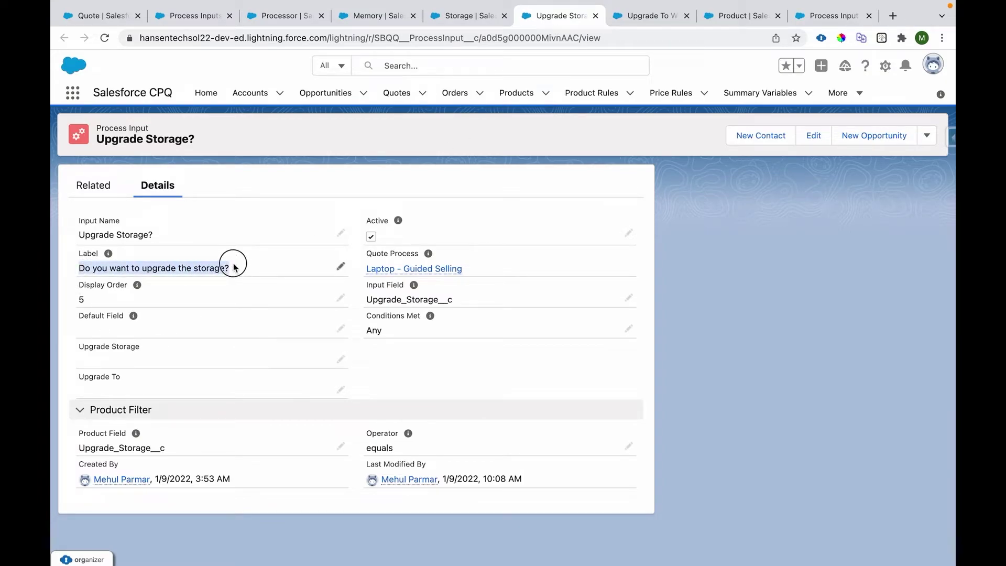
{"action": "middle_click", "coordinate": [288, 18]}
{"action": "middle_click", "coordinate": [287, 17]}
{"action": "middle_click", "coordinate": [288, 17]}
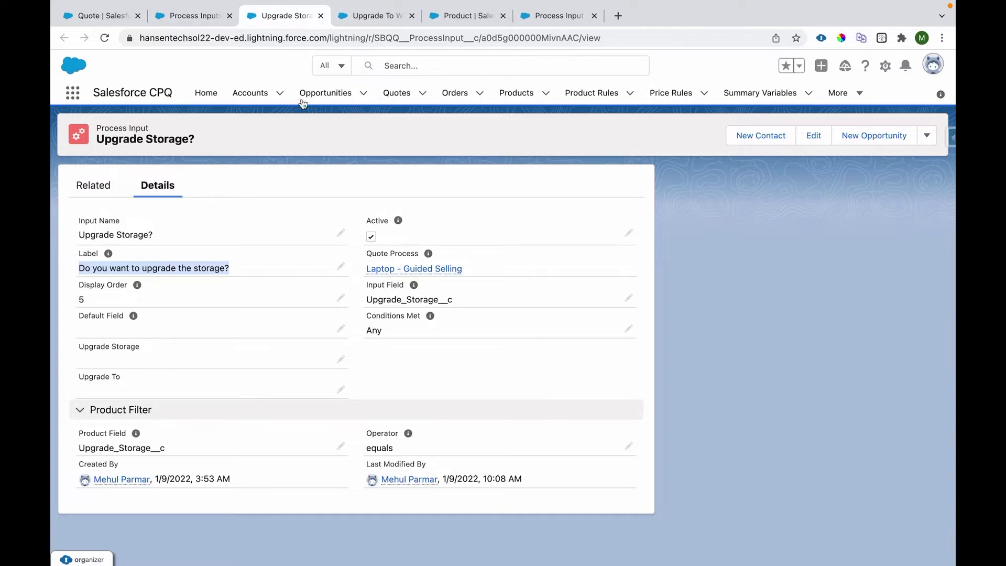
{"action": "left_click", "coordinate": [79, 234]}
{"action": "left_click_drag", "start_coordinate": [79, 235], "coordinate": [193, 237]}
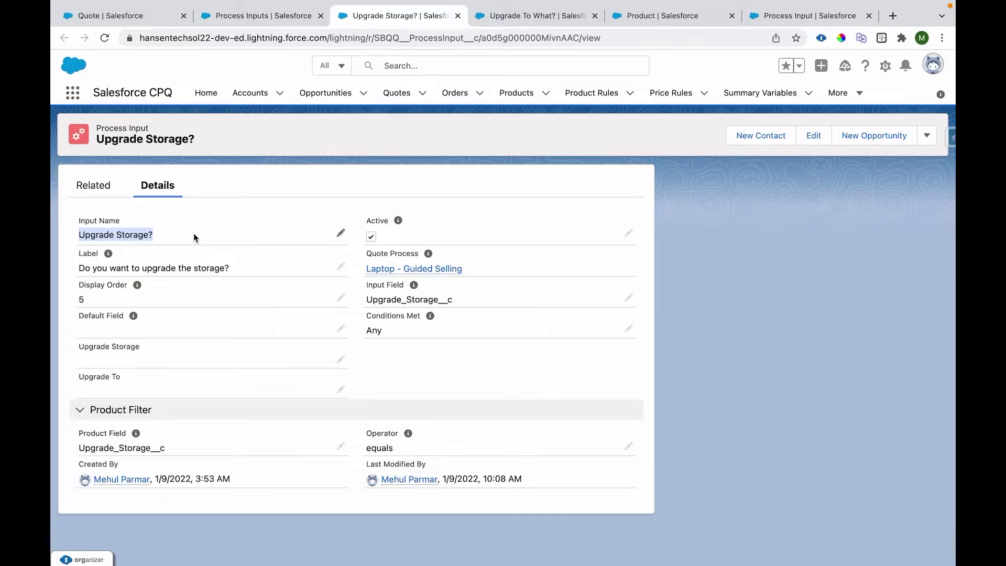
Step: Show the Upgrade Storage? related lists and open both Upgrade Criteria records in new tabs
{"action": "left_click", "coordinate": [96, 191]}
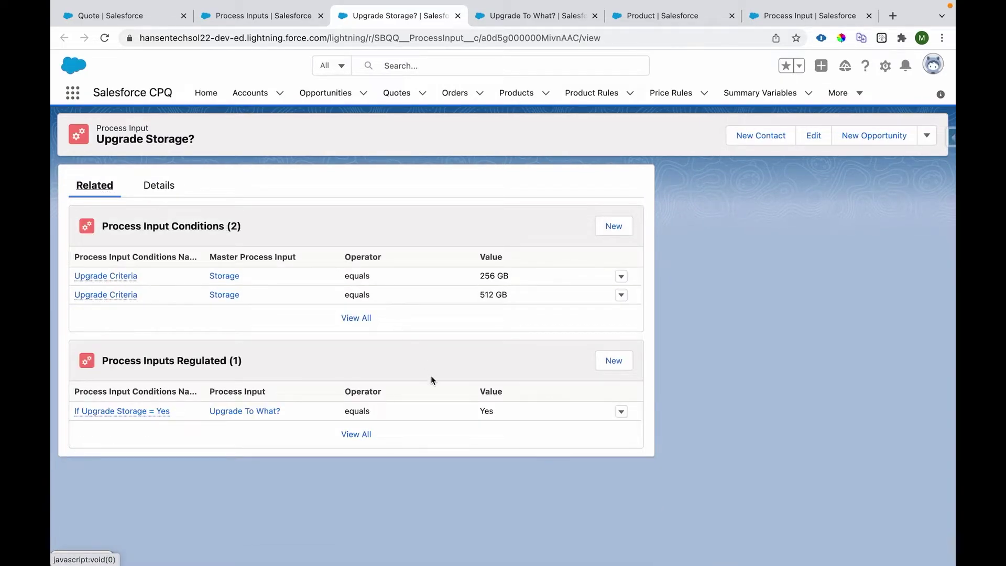
{"action": "left_click", "coordinate": [357, 435]}
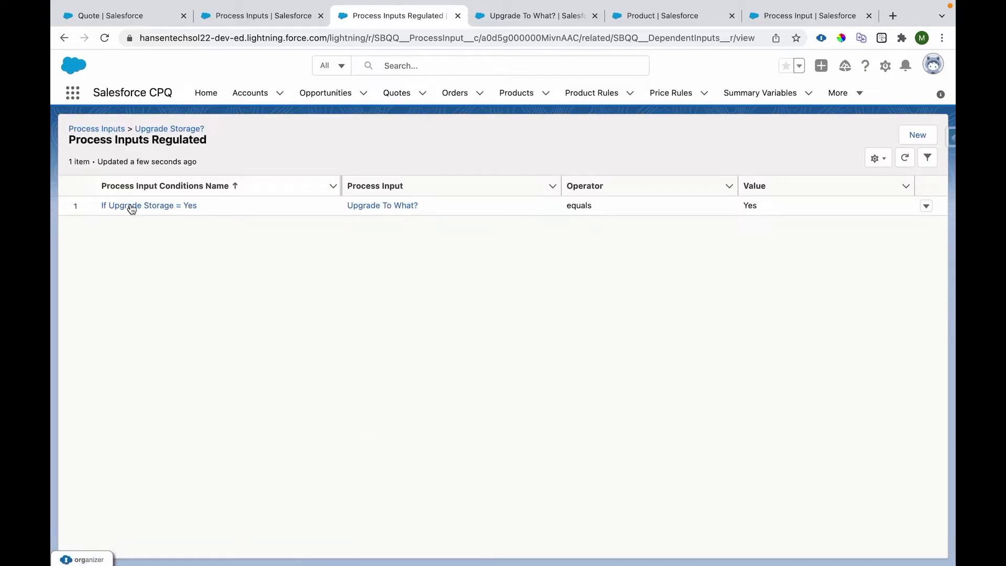
{"action": "key", "text": "super+bracketleft"}
{"action": "left_click", "coordinate": [128, 276], "text": "super"}
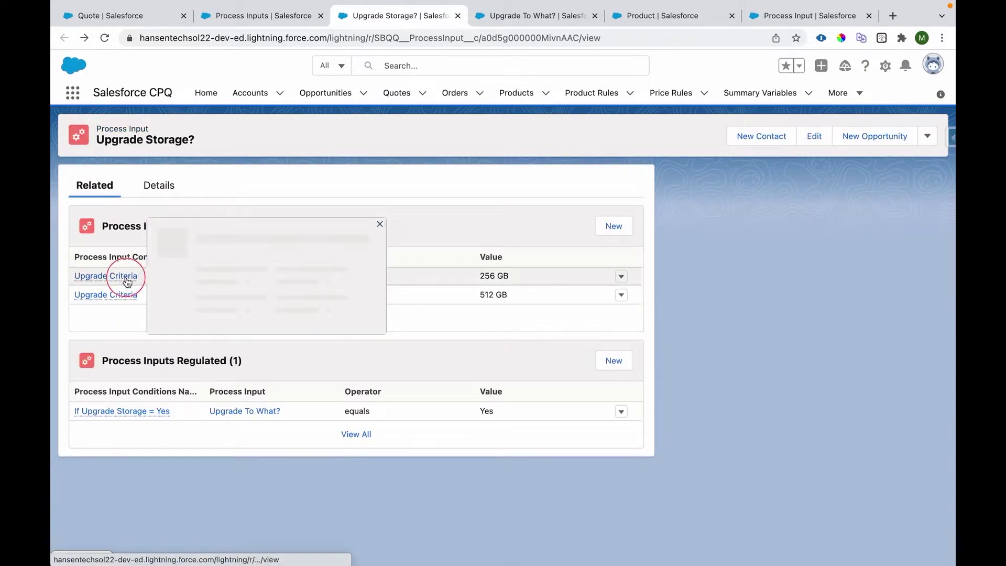
{"action": "left_click", "coordinate": [90, 295], "text": "super"}
Step: Check the first Upgrade Criteria, Storage equals 256 GB, then close it
{"action": "left_click", "coordinate": [411, 17]}
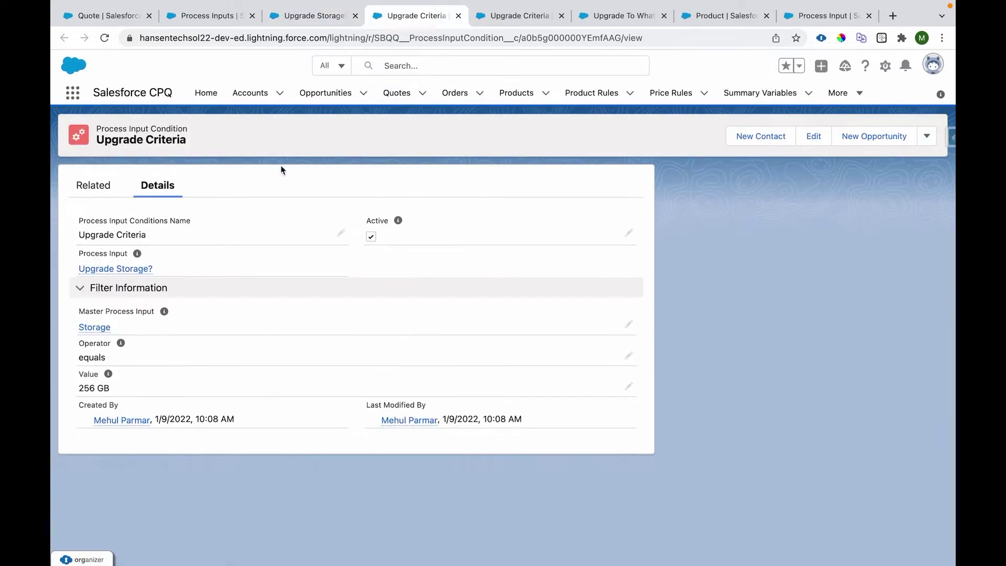
{"action": "left_click", "coordinate": [294, 17]}
{"action": "left_click_drag", "start_coordinate": [92, 139], "coordinate": [239, 138]}
{"action": "left_click", "coordinate": [411, 24]}
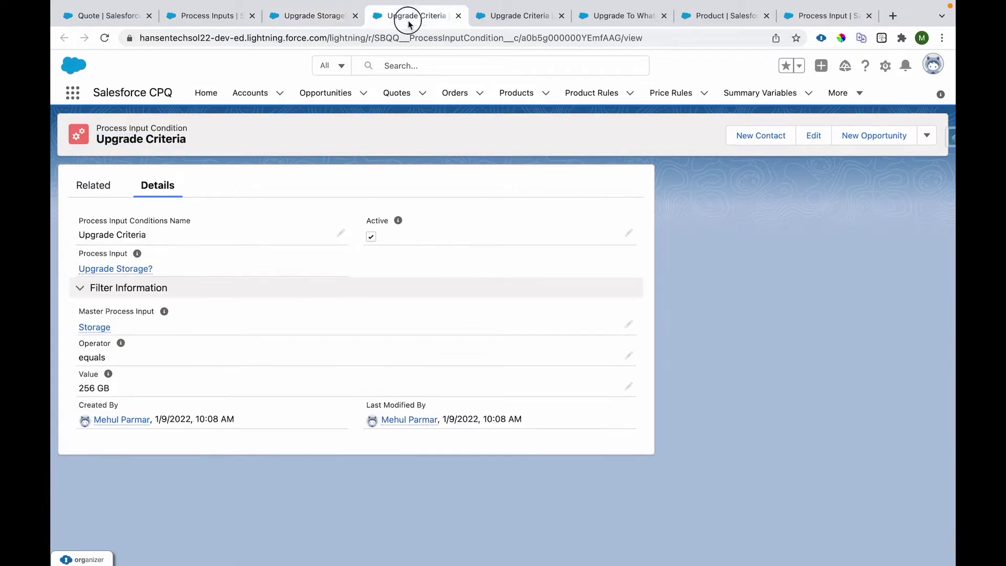
{"action": "left_click_drag", "start_coordinate": [114, 330], "coordinate": [67, 326]}
{"action": "left_click_drag", "start_coordinate": [113, 360], "coordinate": [60, 357]}
{"action": "left_click_drag", "start_coordinate": [108, 387], "coordinate": [72, 386]}
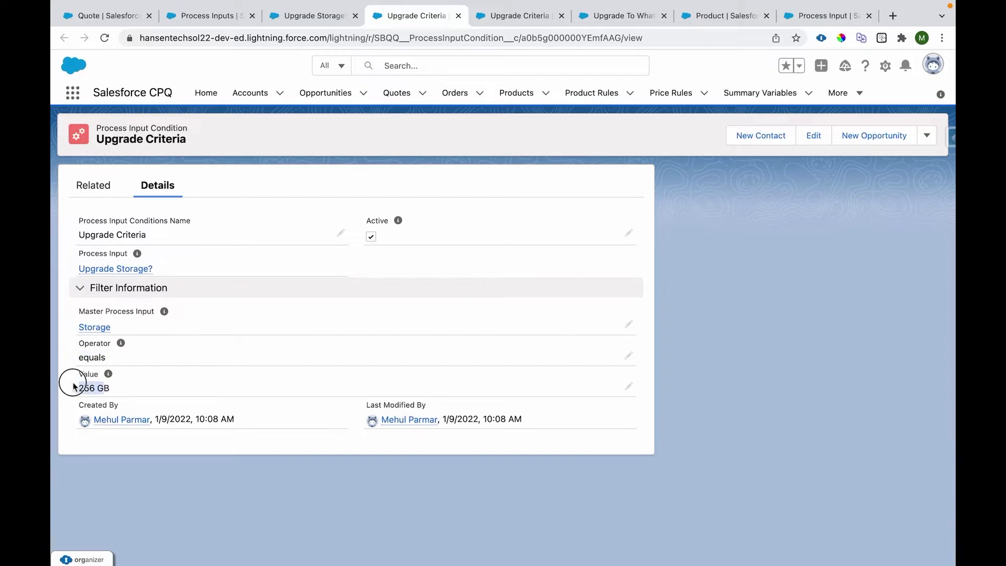
{"action": "key", "text": "super+w"}
Step: Check the second Upgrade Criteria, Storage equals 512 GB, then close it
{"action": "left_click_drag", "start_coordinate": [112, 330], "coordinate": [80, 326]}
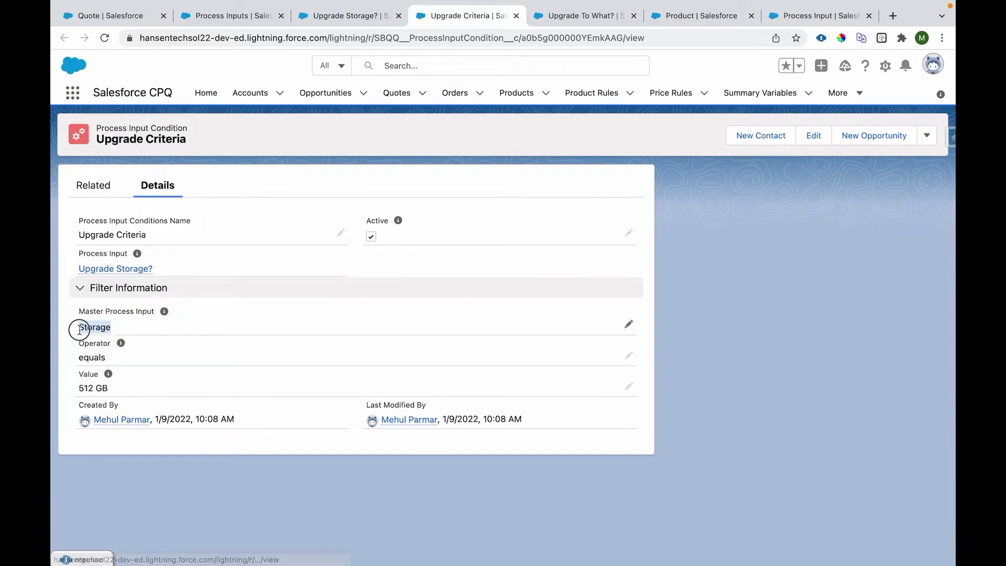
{"action": "left_click_drag", "start_coordinate": [104, 359], "coordinate": [77, 358]}
{"action": "left_click_drag", "start_coordinate": [112, 389], "coordinate": [63, 389]}
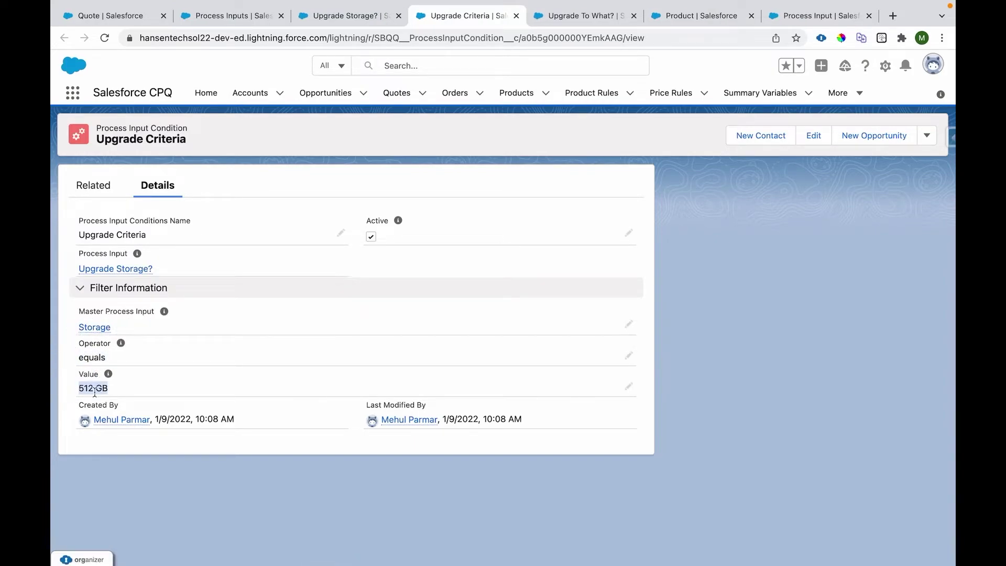
{"action": "key", "text": "super+w"}
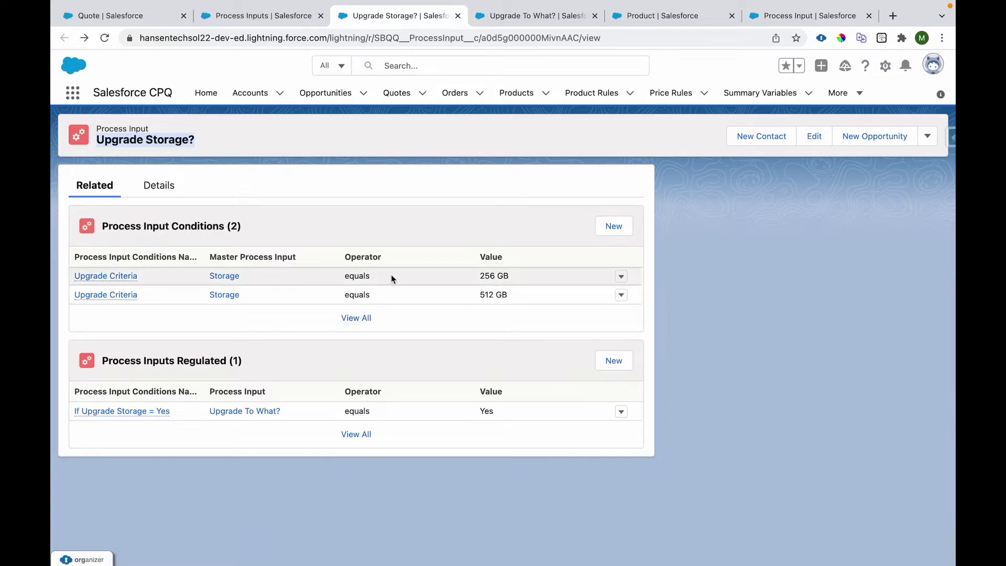
{"action": "left_click", "coordinate": [157, 187]}
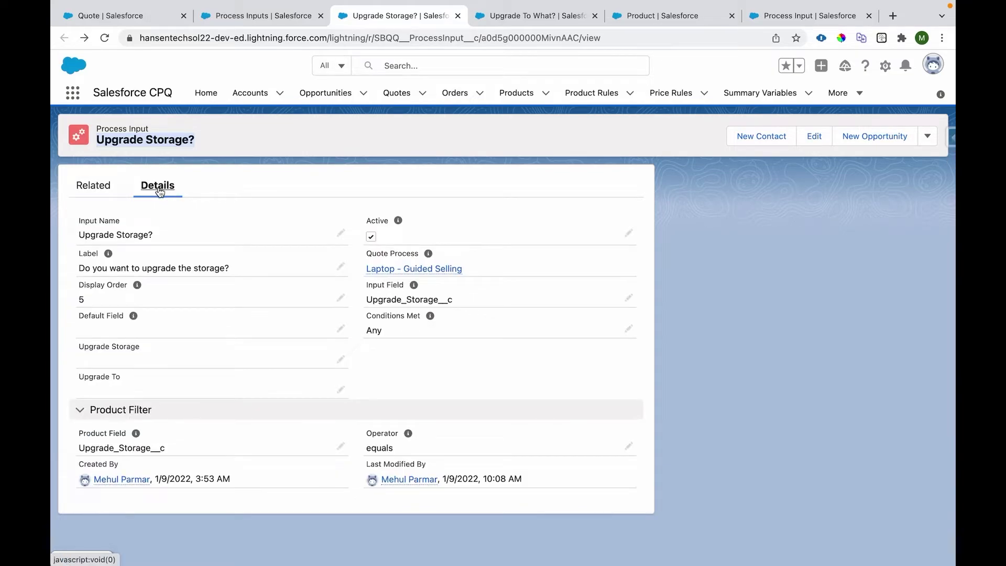
{"action": "left_click", "coordinate": [367, 318]}
{"action": "left_click_drag", "start_coordinate": [367, 318], "coordinate": [420, 316]}
{"action": "left_click", "coordinate": [629, 330]}
{"action": "left_click", "coordinate": [455, 367]}
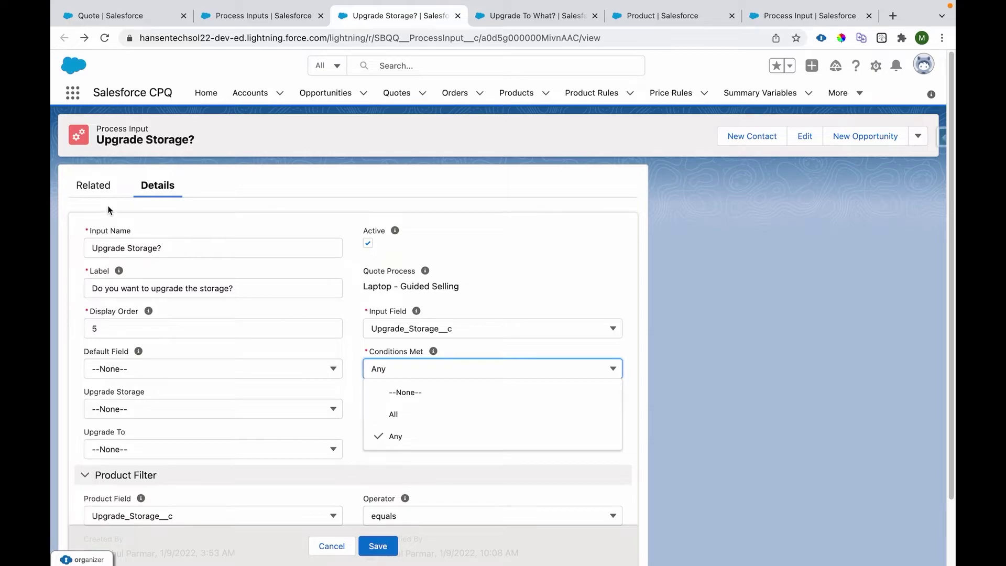
{"action": "left_click", "coordinate": [97, 189]}
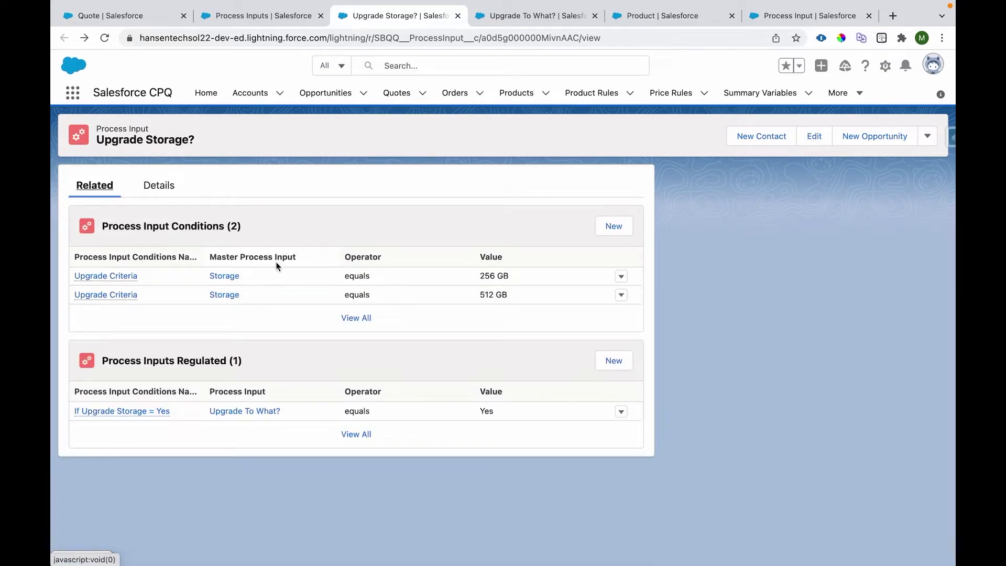
{"action": "left_click", "coordinate": [158, 186]}
{"action": "left_click", "coordinate": [397, 368]}
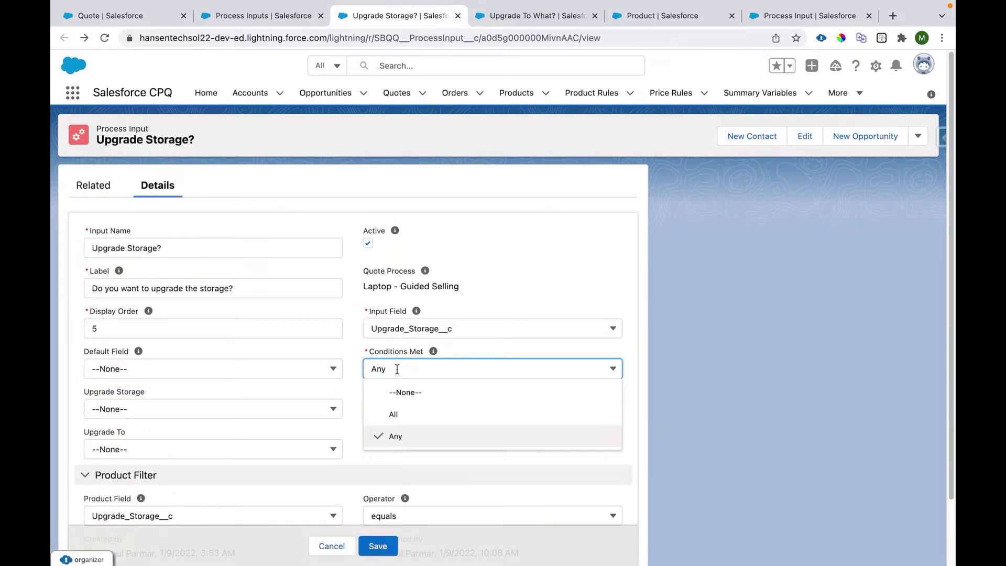
{"action": "left_click", "coordinate": [115, 194]}
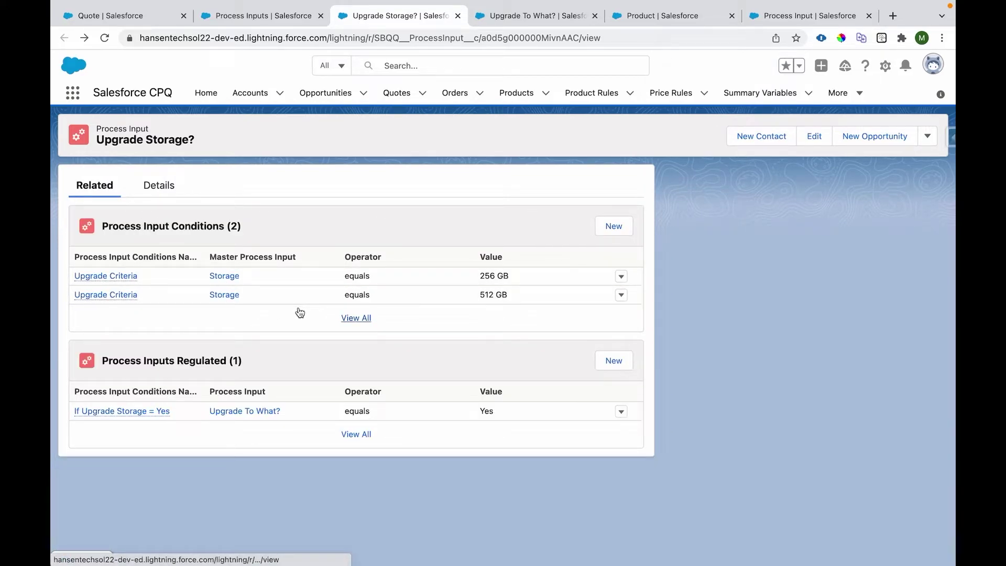
Step: Discard the unsaved edit on the Upgrade Storage? input
{"action": "left_click", "coordinate": [531, 19]}
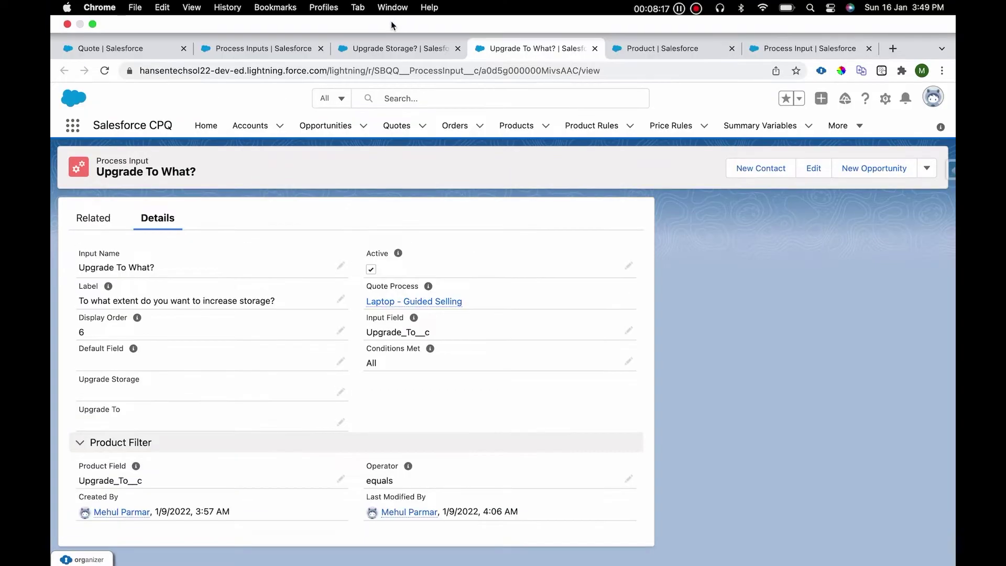
{"action": "left_click", "coordinate": [398, 15]}
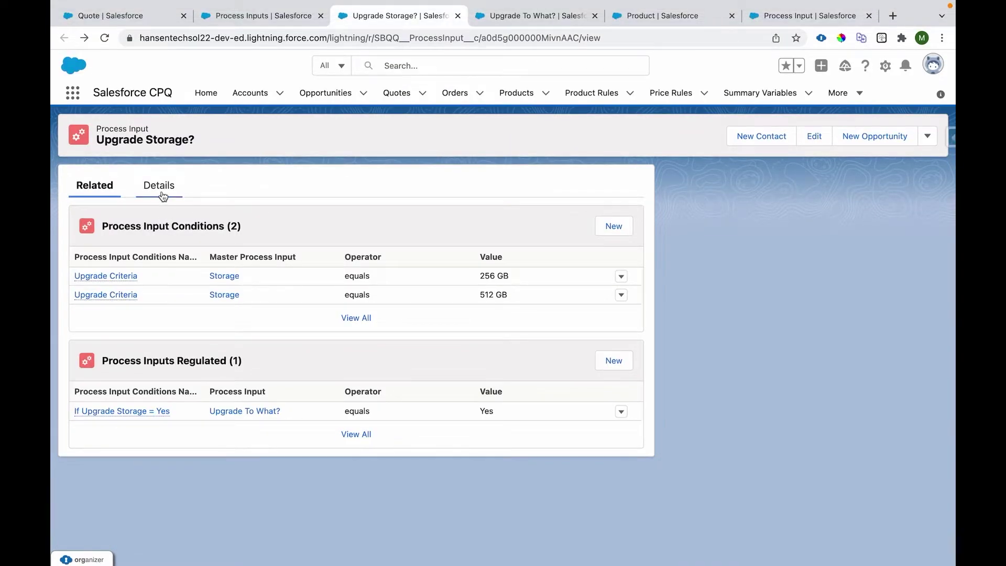
{"action": "left_click", "coordinate": [163, 196]}
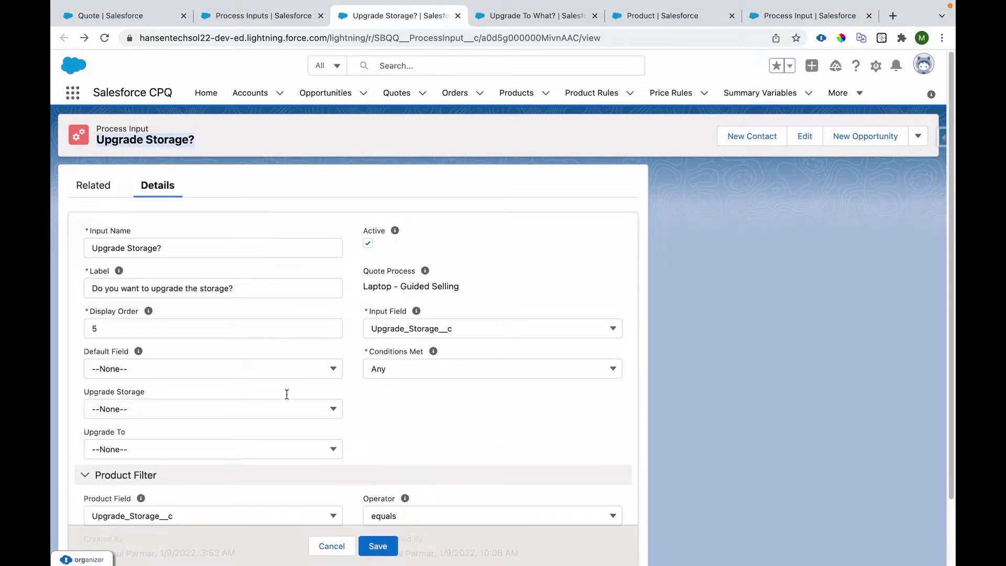
{"action": "left_click", "coordinate": [330, 545]}
Step: Review the Upgrade To What? input's related conditions, then return to the quote's edit page
{"action": "left_click", "coordinate": [543, 16]}
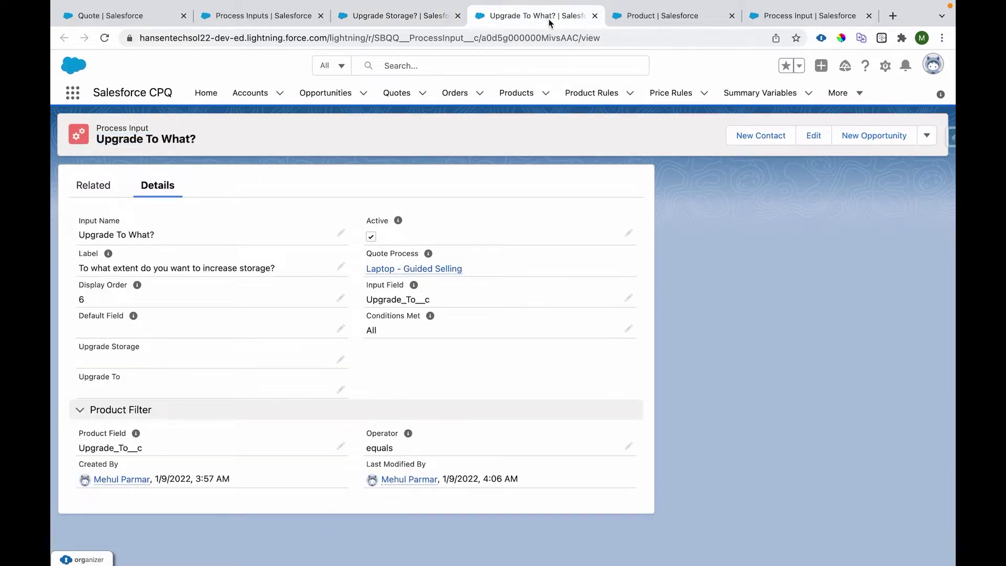
{"action": "left_click", "coordinate": [95, 186]}
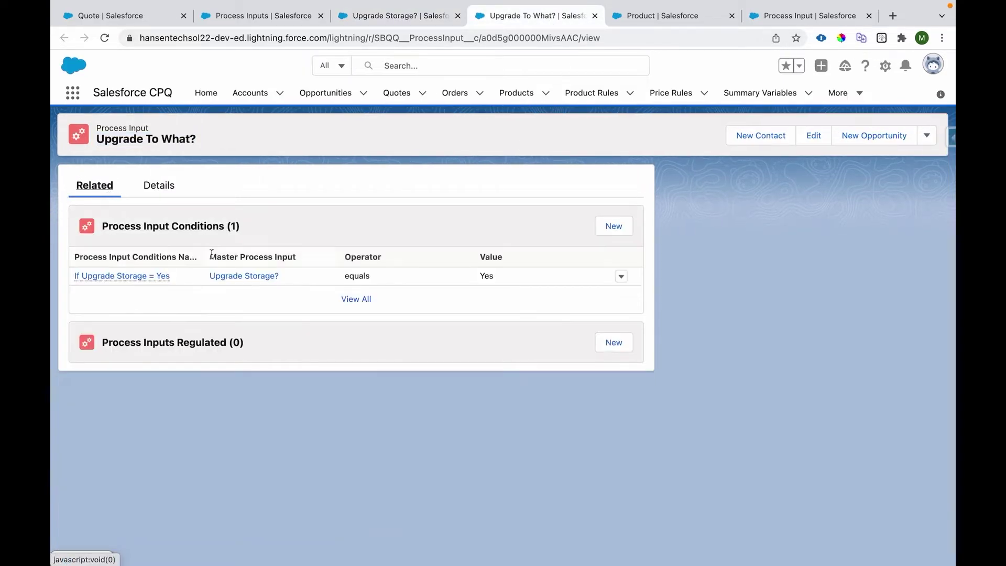
{"action": "mouse_move", "coordinate": [146, 284]}
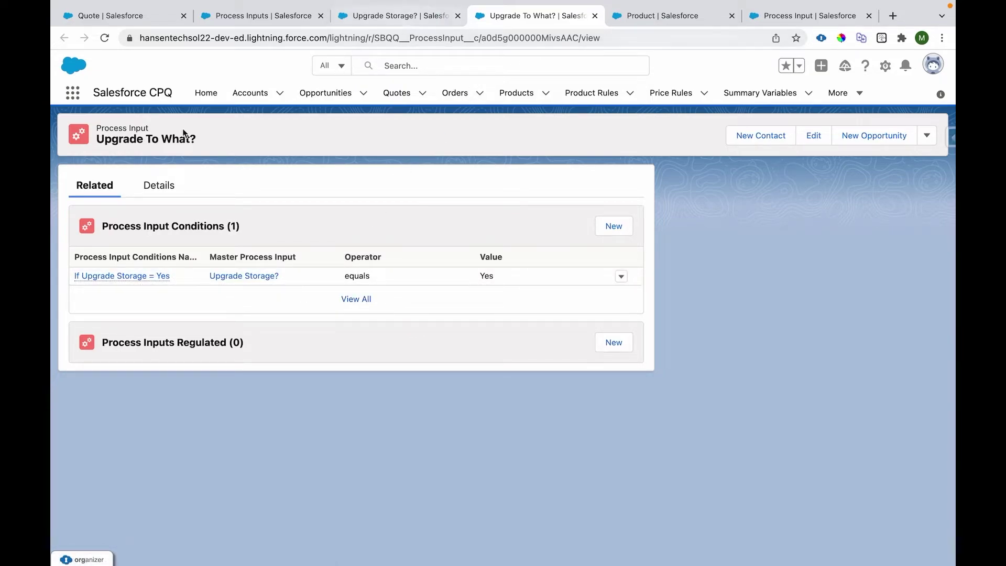
{"action": "left_click_drag", "start_coordinate": [96, 140], "coordinate": [282, 139]}
{"action": "left_click", "coordinate": [281, 138]}
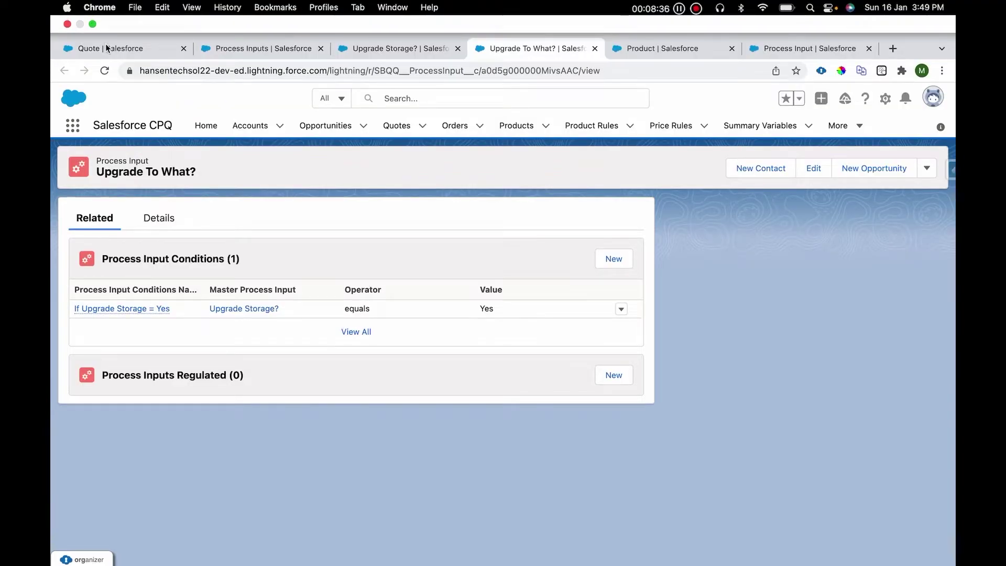
{"action": "left_click", "coordinate": [109, 15]}
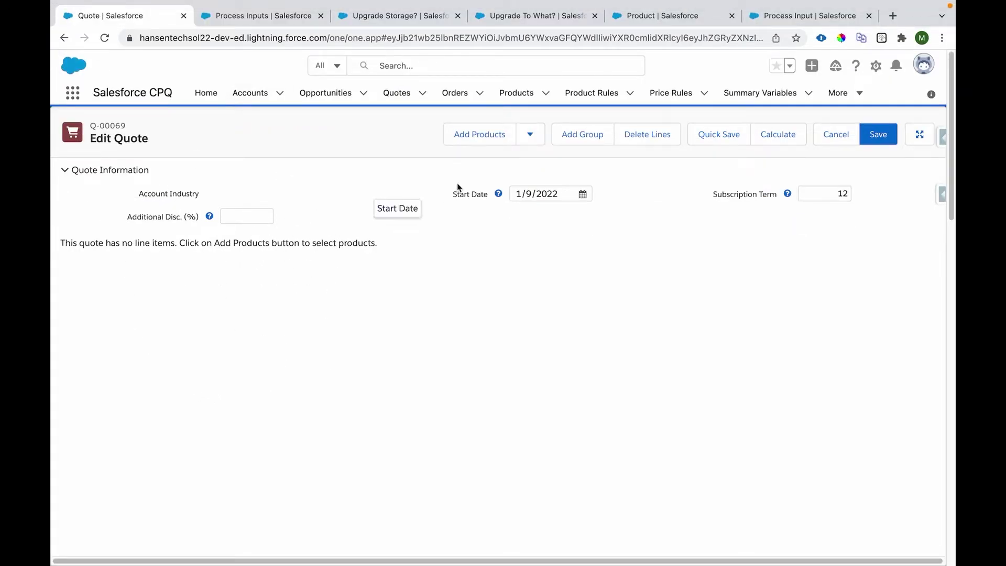
Step: Open Product Selection for the quote and review the Guided Selling brand, processor and memory questions
{"action": "left_click", "coordinate": [470, 137]}
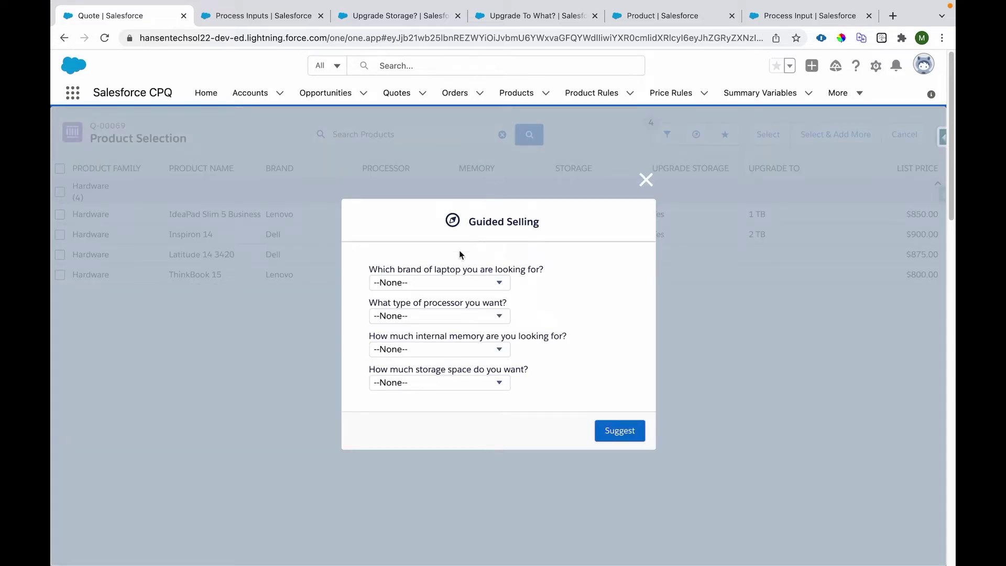
{"action": "left_click_drag", "start_coordinate": [467, 224], "coordinate": [535, 227]}
{"action": "left_click_drag", "start_coordinate": [544, 268], "coordinate": [356, 266]}
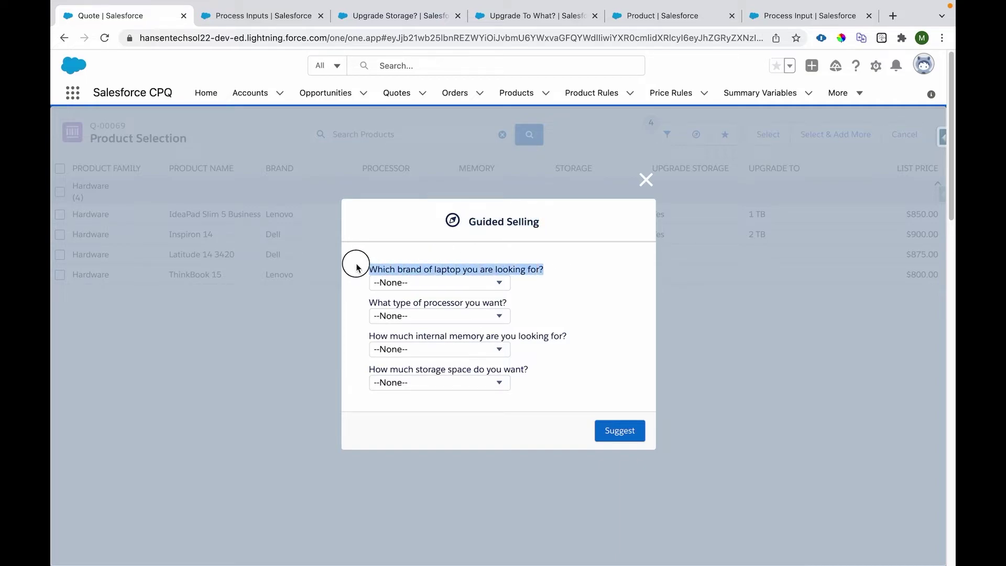
{"action": "left_click_drag", "start_coordinate": [368, 304], "coordinate": [519, 305]}
{"action": "left_click_drag", "start_coordinate": [572, 338], "coordinate": [375, 336]}
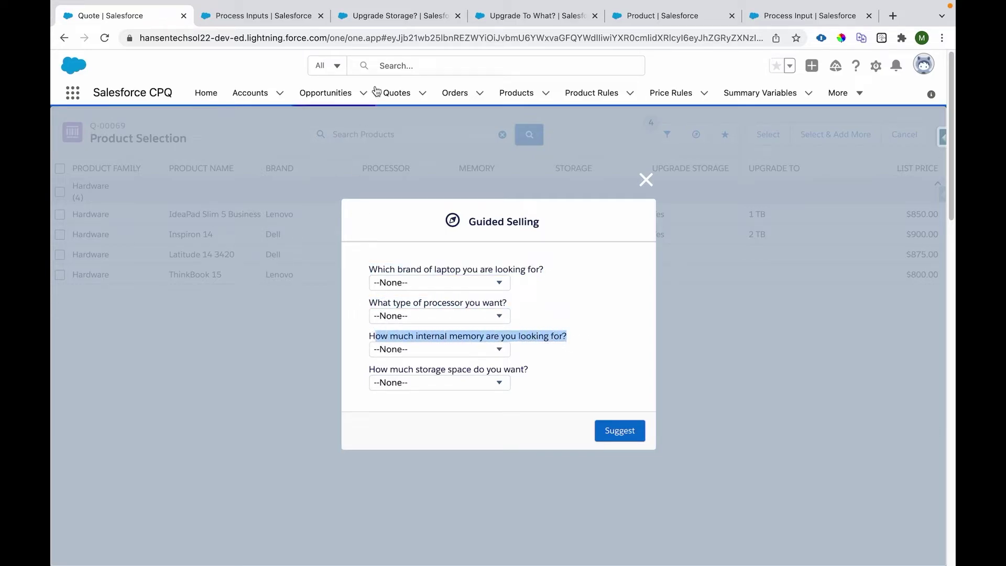
Step: Compare with the Brand input's question text, close its tab, and dismiss the Guided Selling prompt
{"action": "left_click", "coordinate": [285, 20]}
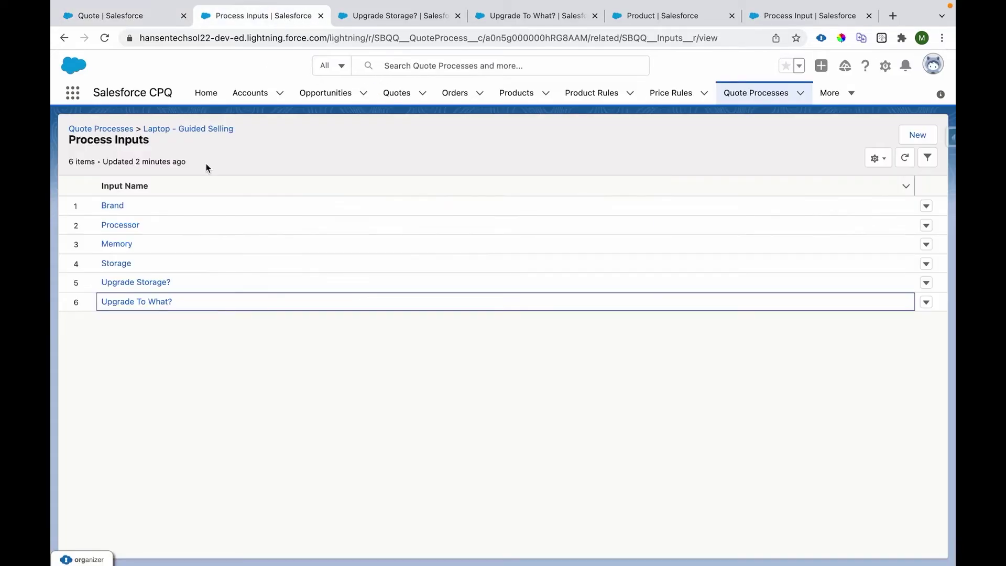
{"action": "left_click", "coordinate": [112, 206], "text": "super"}
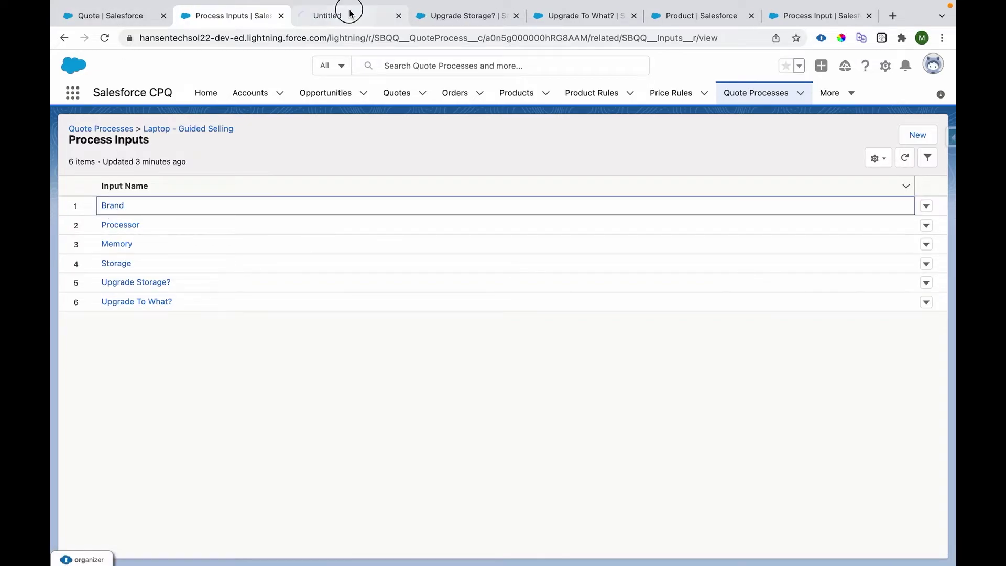
{"action": "left_click", "coordinate": [348, 13]}
{"action": "left_click", "coordinate": [59, 18]}
{"action": "left_click", "coordinate": [373, 264]}
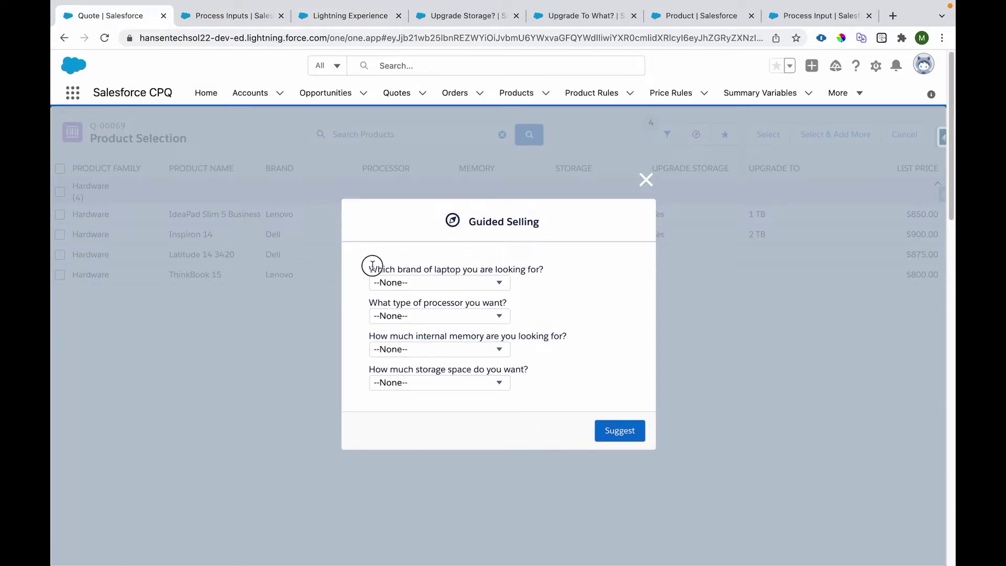
{"action": "left_click", "coordinate": [315, 14]}
{"action": "left_click_drag", "start_coordinate": [79, 268], "coordinate": [202, 265]}
{"action": "left_click", "coordinate": [237, 258]}
{"action": "key", "text": "super+w"}
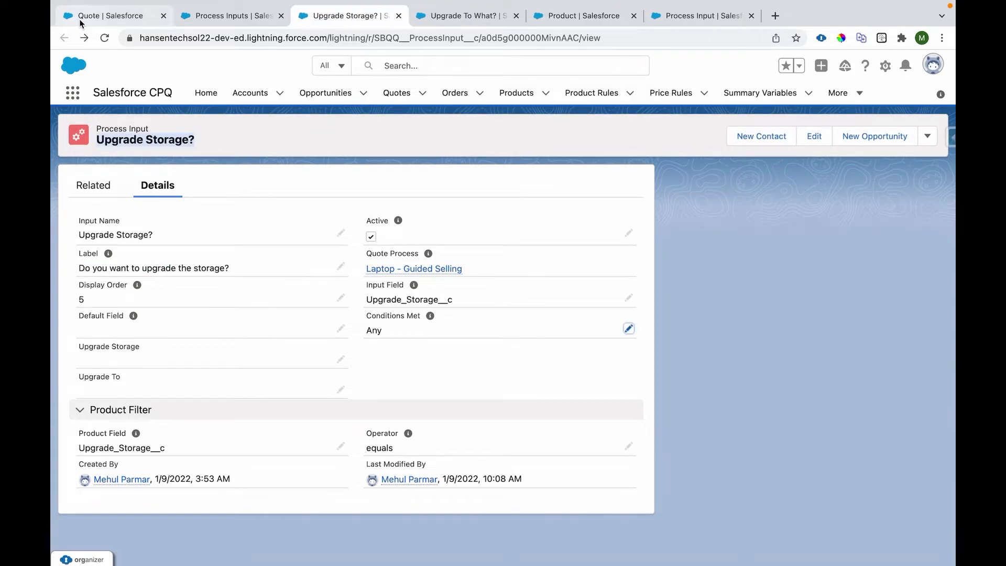
{"action": "left_click", "coordinate": [80, 19]}
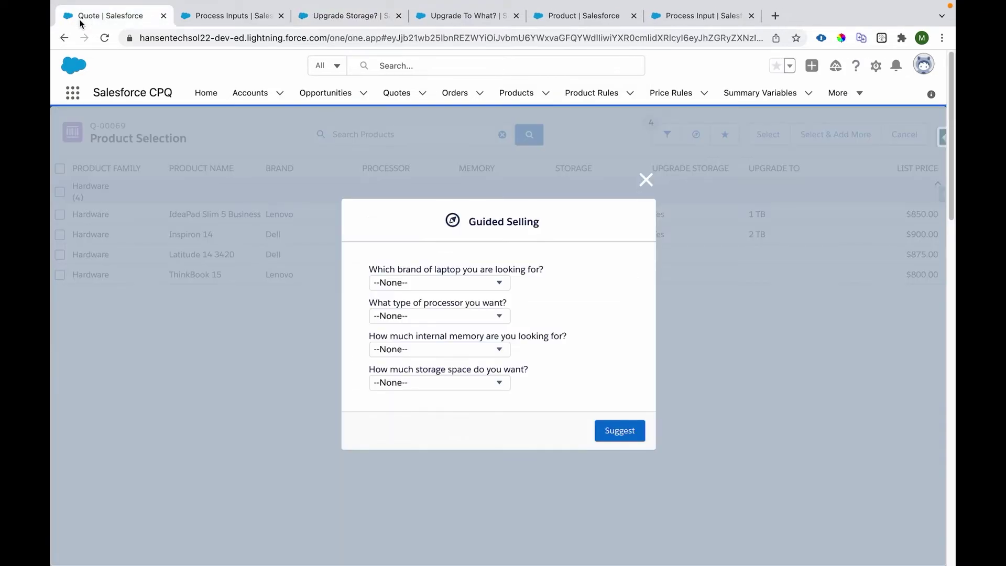
{"action": "left_click", "coordinate": [646, 182]}
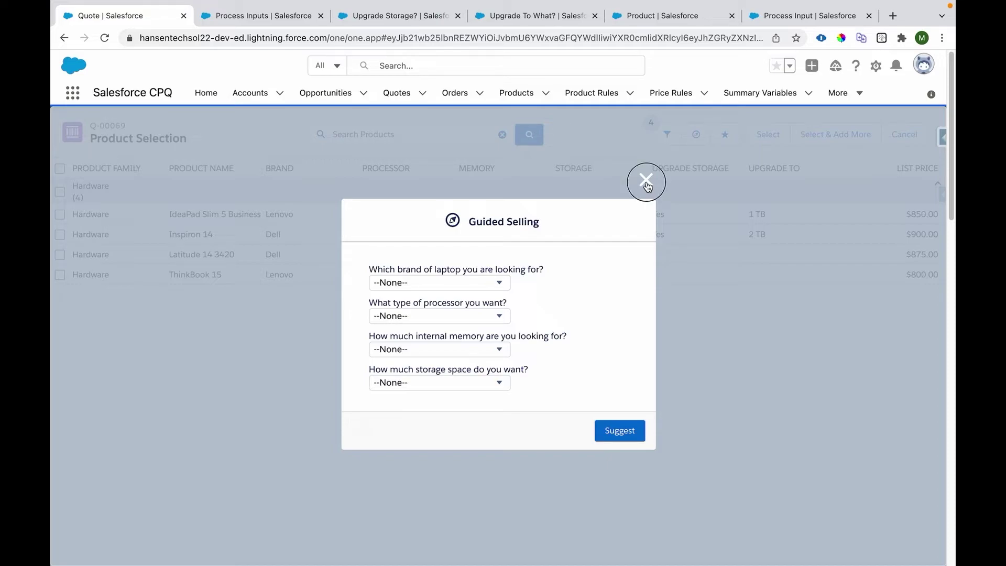
{"action": "left_click", "coordinate": [646, 182]}
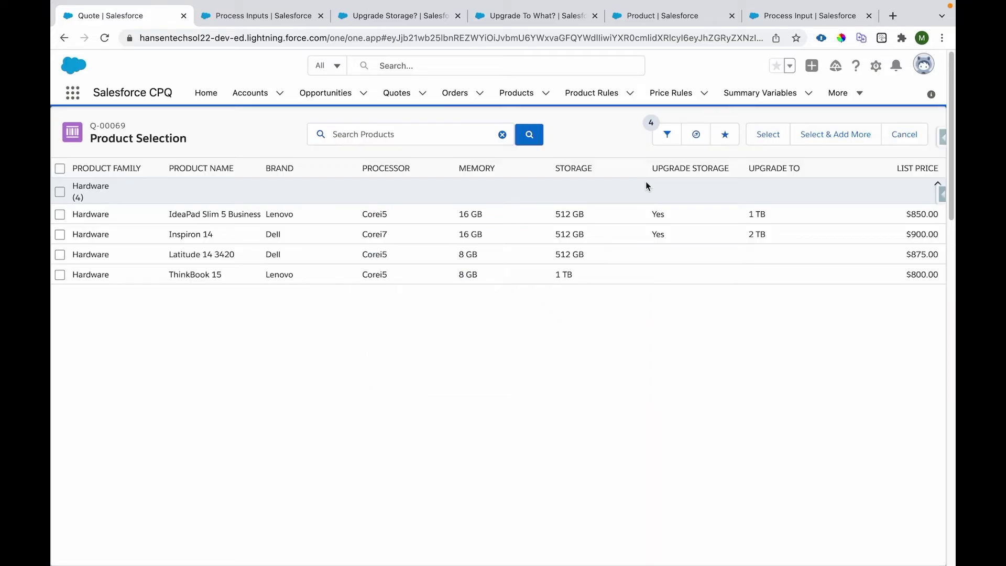
{"action": "left_click_drag", "start_coordinate": [267, 168], "coordinate": [289, 170]}
{"action": "left_click_drag", "start_coordinate": [266, 274], "coordinate": [301, 277]}
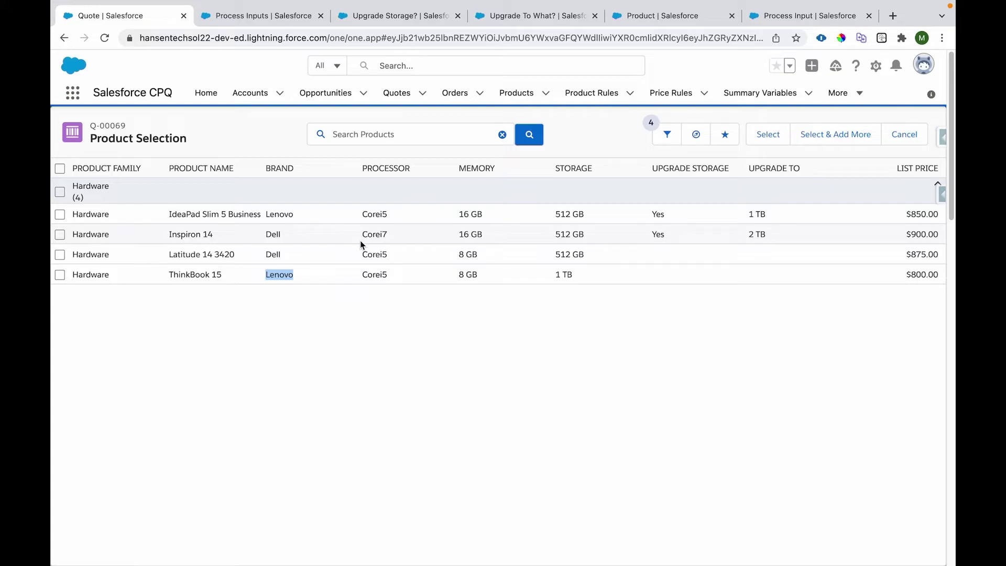
{"action": "left_click", "coordinate": [385, 14]}
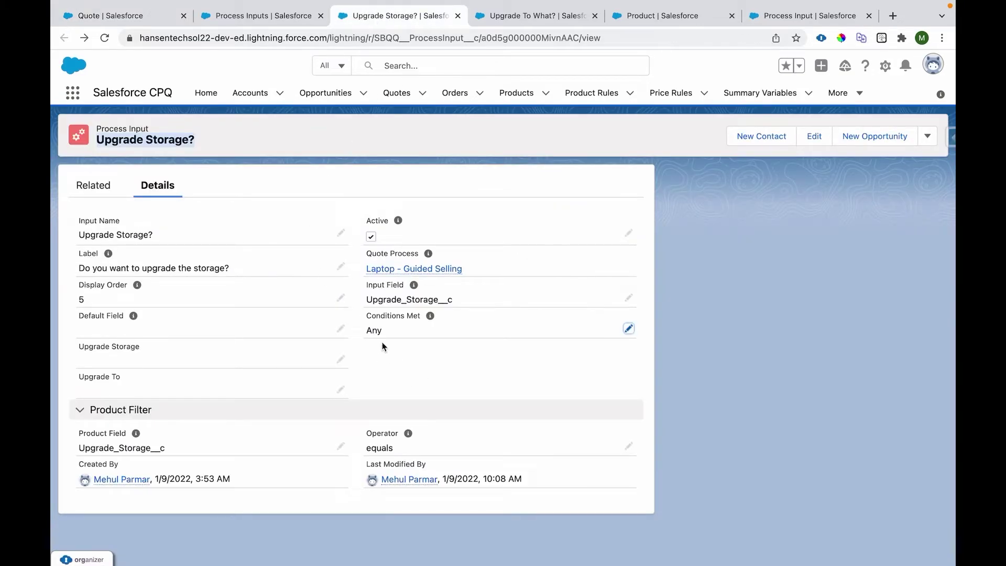
{"action": "left_click", "coordinate": [82, 444]}
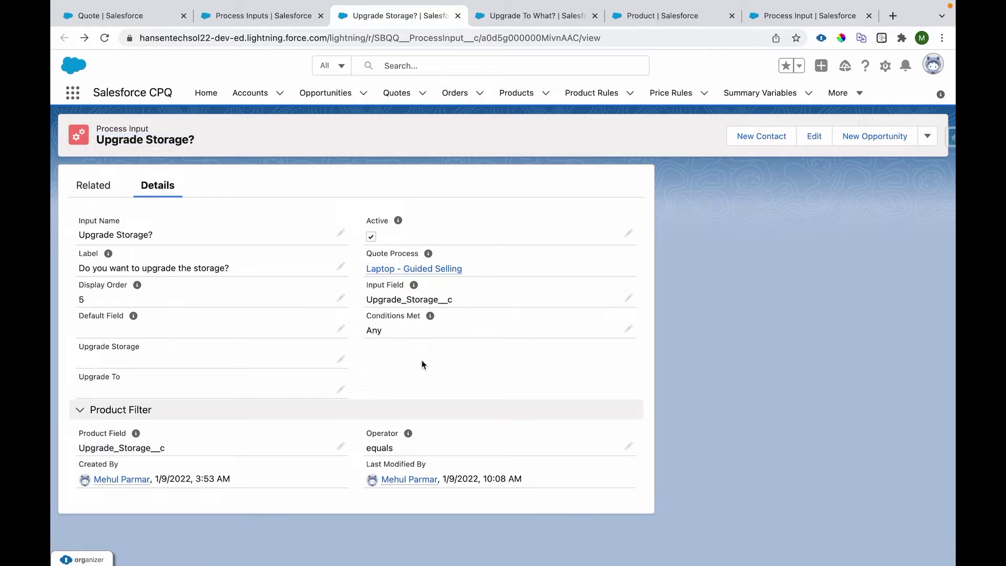
{"action": "left_click", "coordinate": [144, 18]}
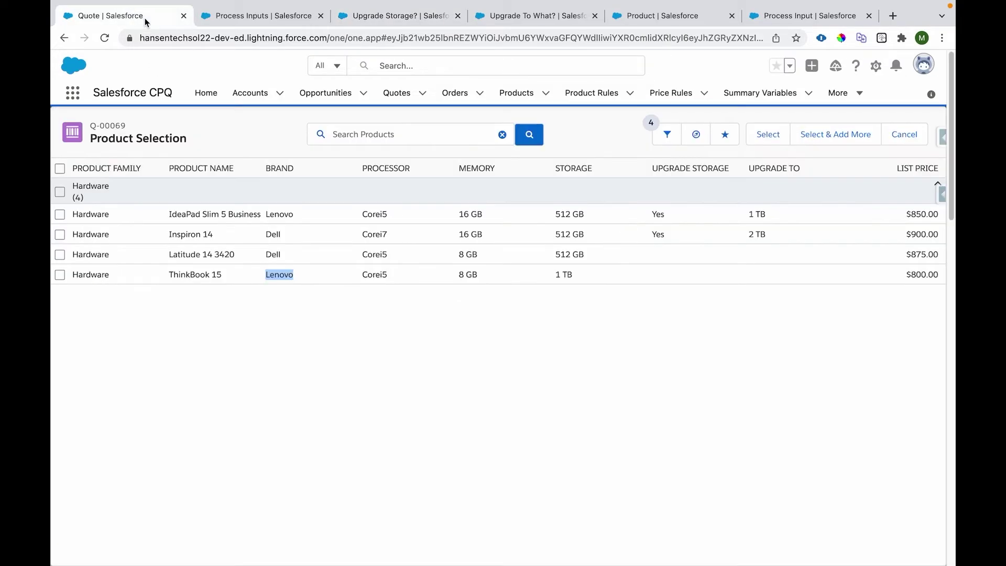
{"action": "left_click", "coordinate": [334, 336]}
Step: Answer the brand question with Dell and get suggestions, showing Inspiron 14 and Latitude 14 3420
{"action": "left_click", "coordinate": [699, 143]}
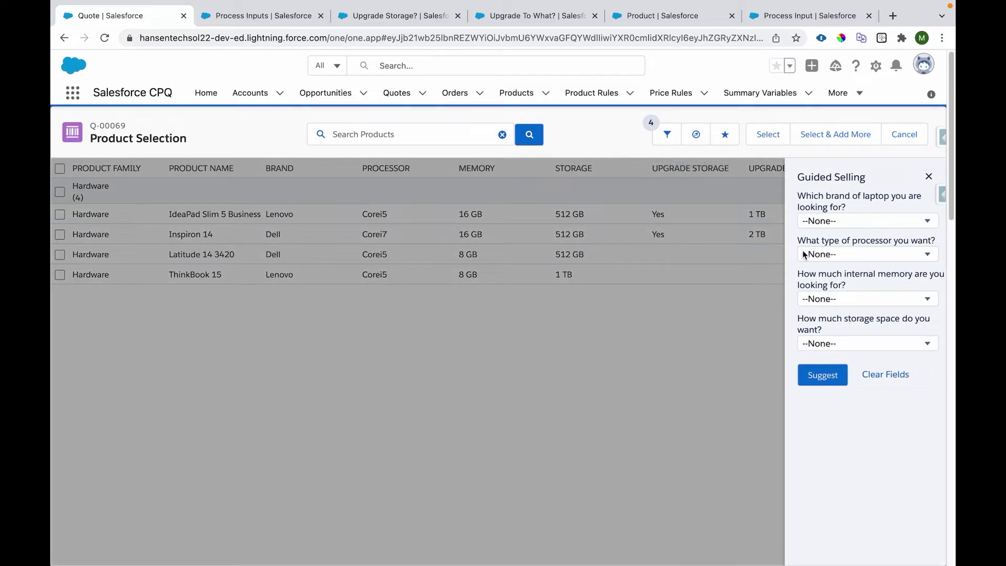
{"action": "left_click", "coordinate": [836, 224]}
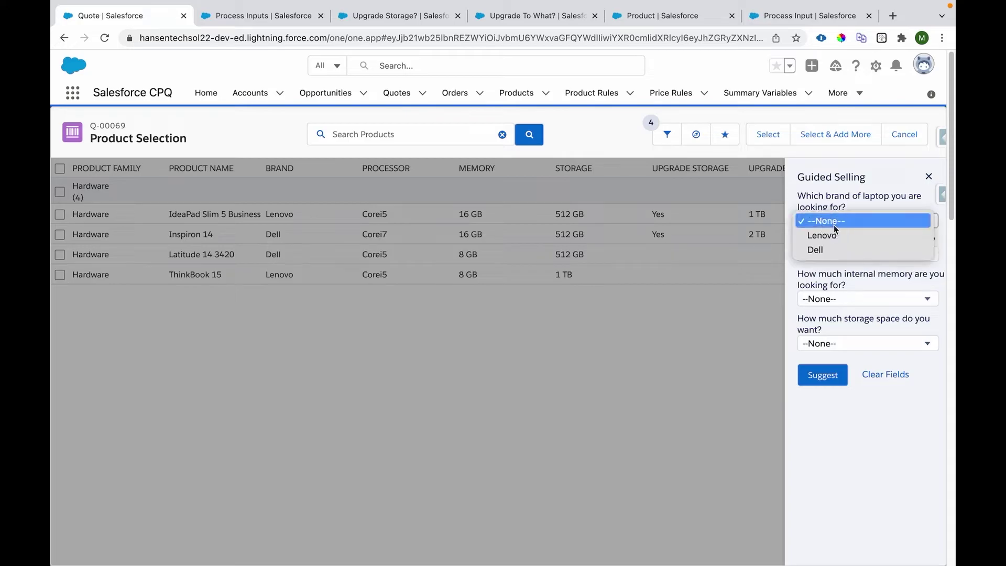
{"action": "left_click", "coordinate": [846, 252]}
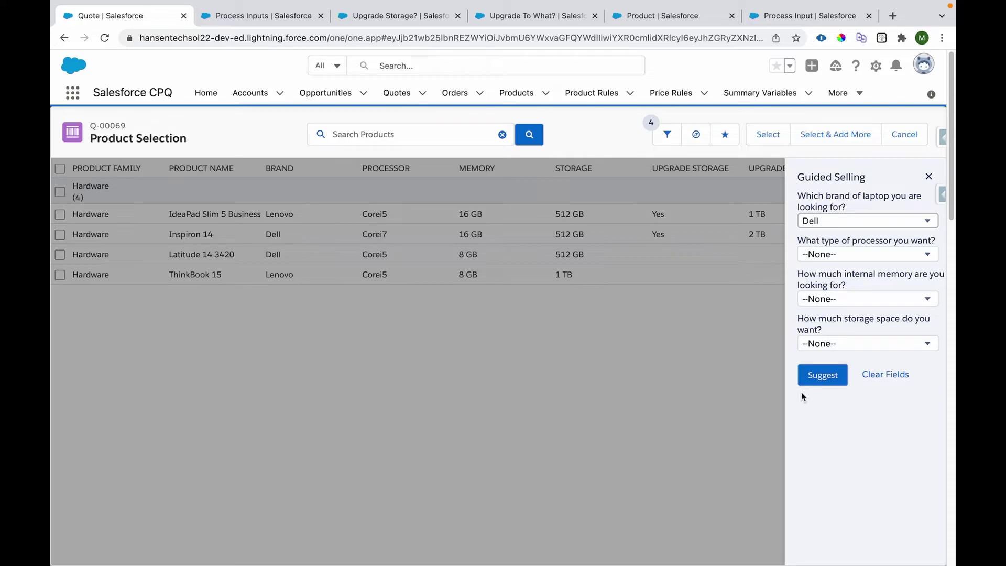
{"action": "left_click", "coordinate": [815, 378]}
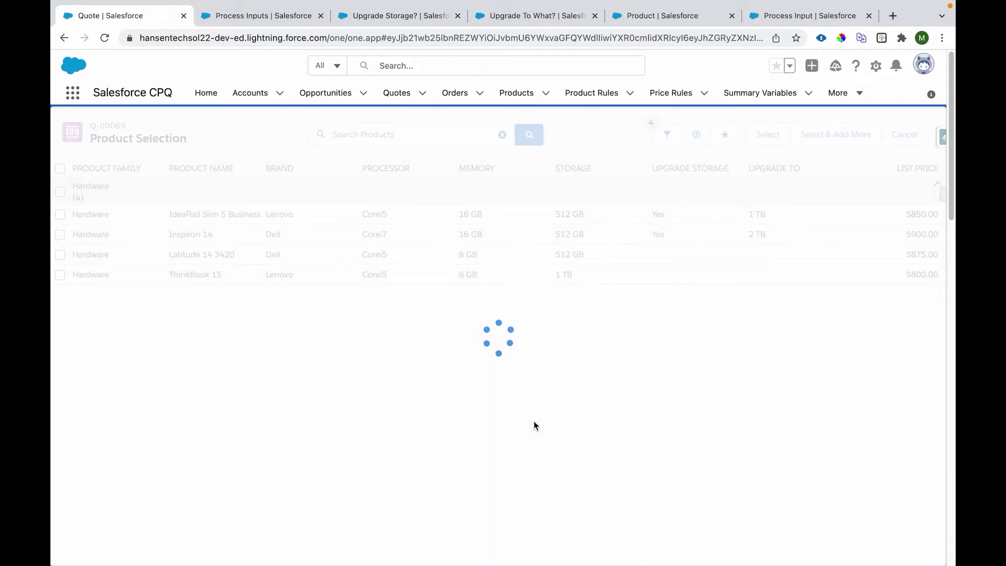
{"action": "triple_click", "coordinate": [285, 220]}
{"action": "triple_click", "coordinate": [294, 240]}
{"action": "left_click", "coordinate": [294, 292]}
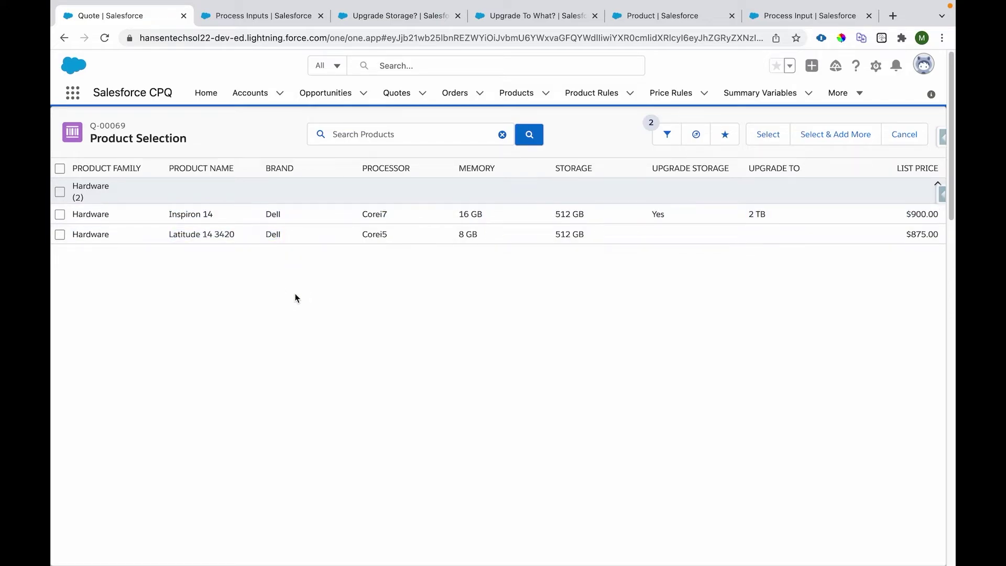
Step: Add Corei3 as the processor answer and re-suggest, which leaves no products
{"action": "left_click", "coordinate": [696, 136]}
{"action": "left_click", "coordinate": [848, 255]}
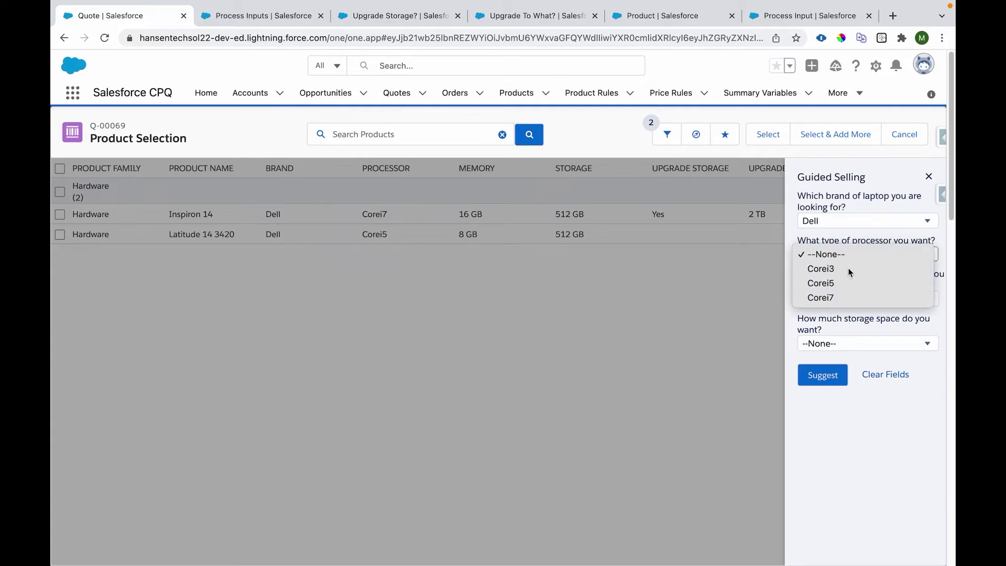
{"action": "left_click", "coordinate": [828, 268]}
{"action": "left_click", "coordinate": [813, 383]}
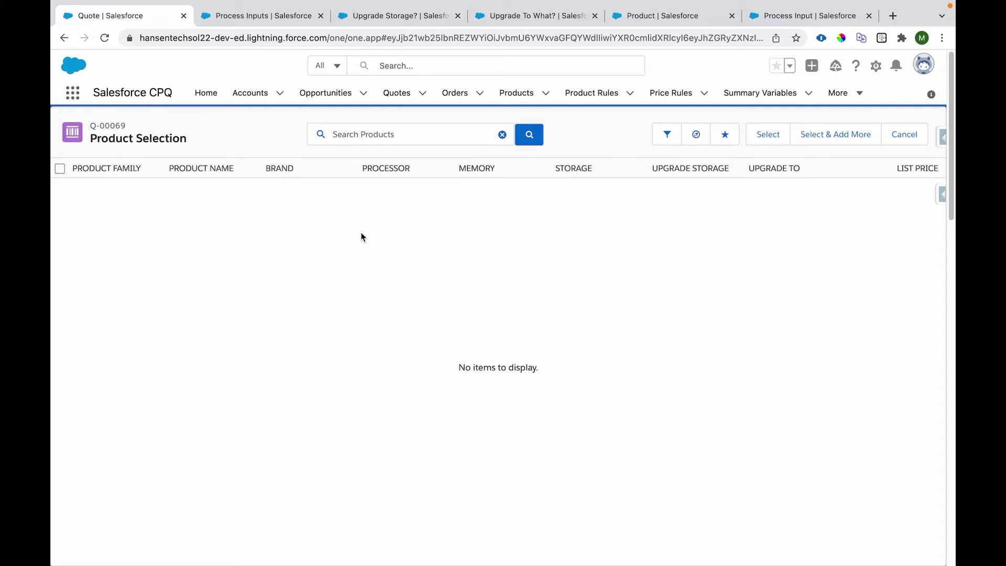
Step: Change the processor answer to Corei5 and re-suggest, leaving the Dell Latitude
{"action": "left_click", "coordinate": [697, 136]}
{"action": "left_click", "coordinate": [811, 254]}
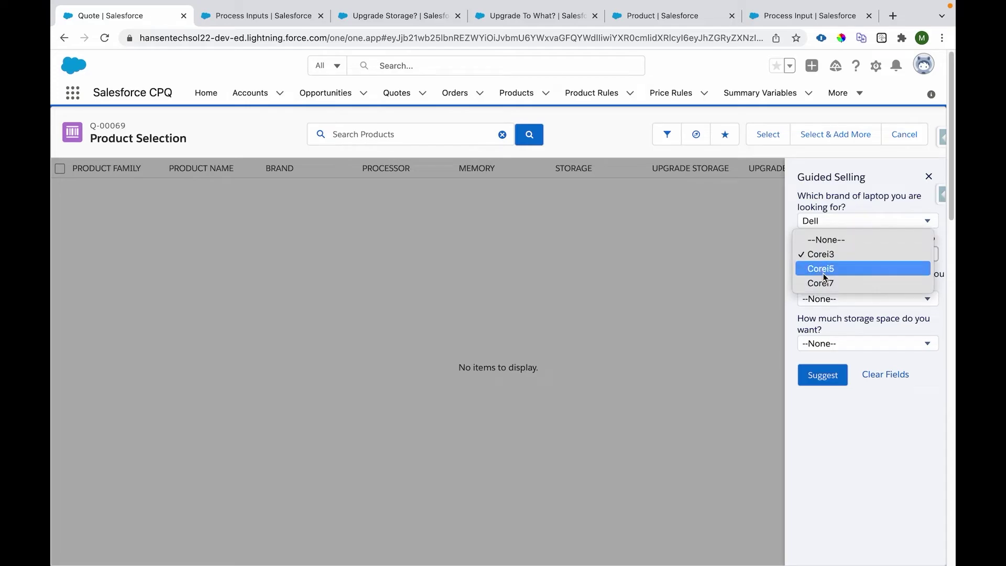
{"action": "left_click", "coordinate": [823, 268]}
{"action": "left_click", "coordinate": [824, 382]}
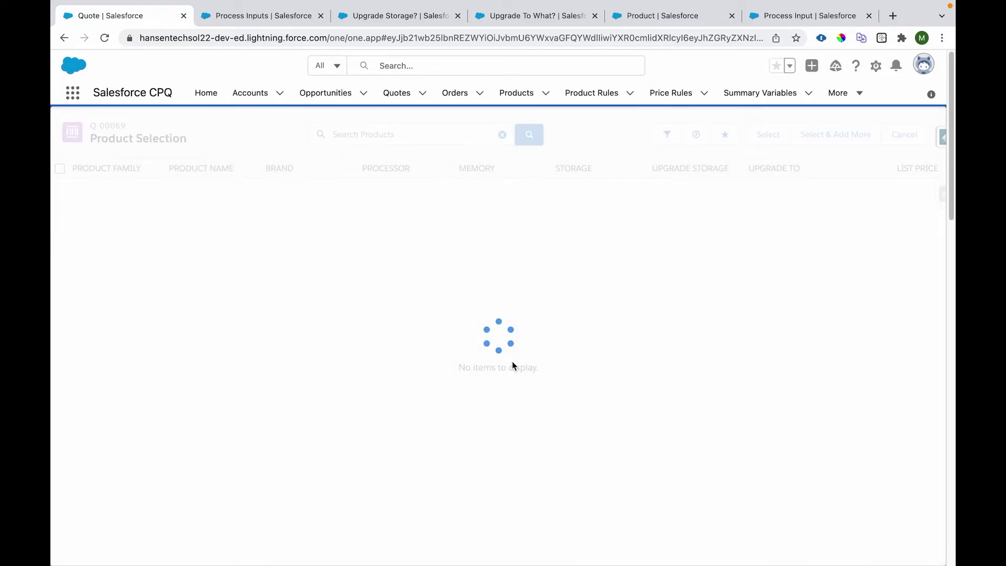
{"action": "double_click", "coordinate": [273, 214]}
{"action": "left_click", "coordinate": [363, 215], "text": "shift"}
{"action": "double_click", "coordinate": [387, 214]}
{"action": "left_click", "coordinate": [266, 215]}
{"action": "left_click", "coordinate": [386, 215], "text": "shift"}
Step: Add 8 GB memory and 512 GB storage answers and get suggestions
{"action": "left_click", "coordinate": [681, 141]}
{"action": "left_click", "coordinate": [843, 256]}
{"action": "left_click", "coordinate": [845, 258]}
{"action": "left_click", "coordinate": [846, 298]}
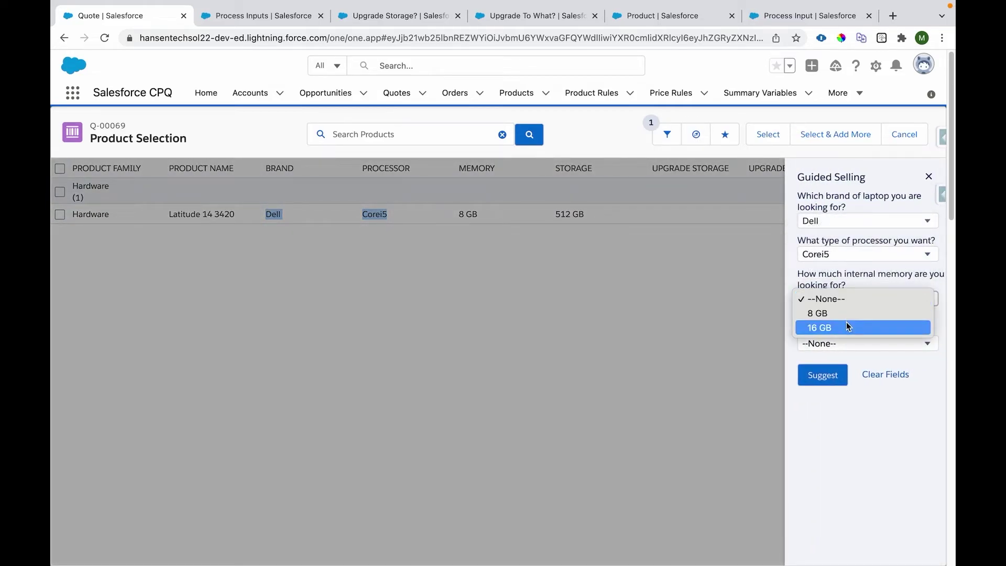
{"action": "left_click", "coordinate": [844, 313]}
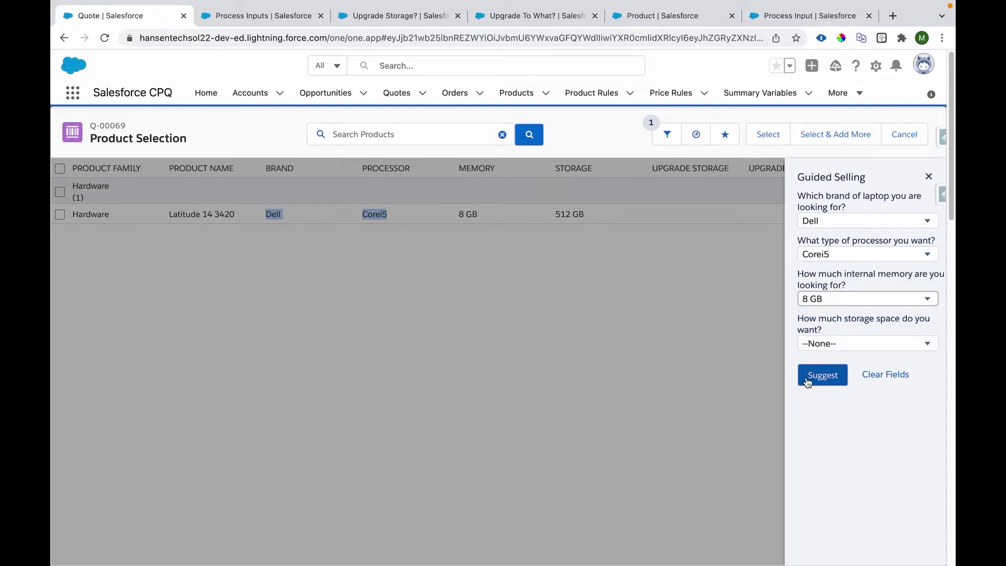
{"action": "left_click", "coordinate": [816, 343]}
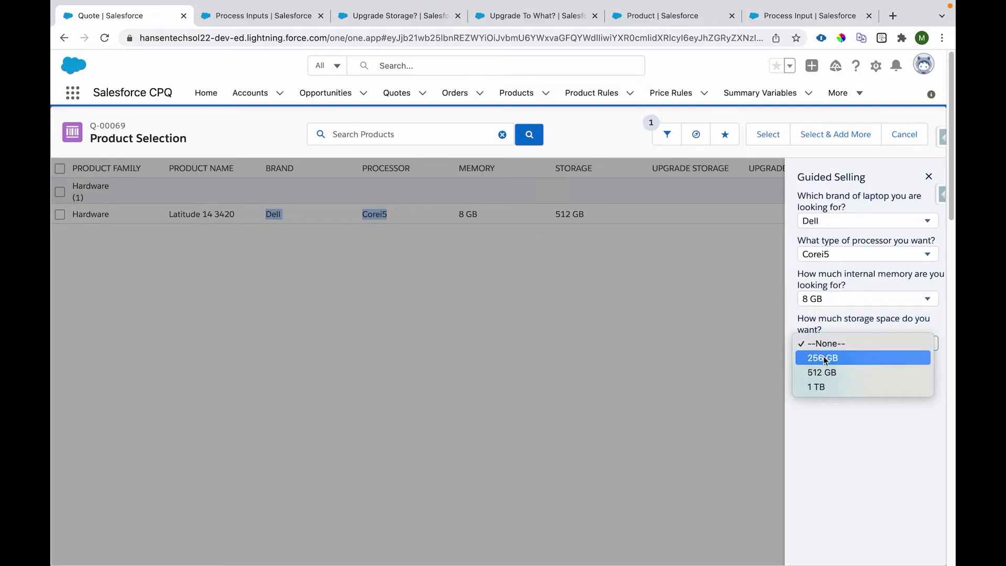
{"action": "left_click", "coordinate": [824, 357]}
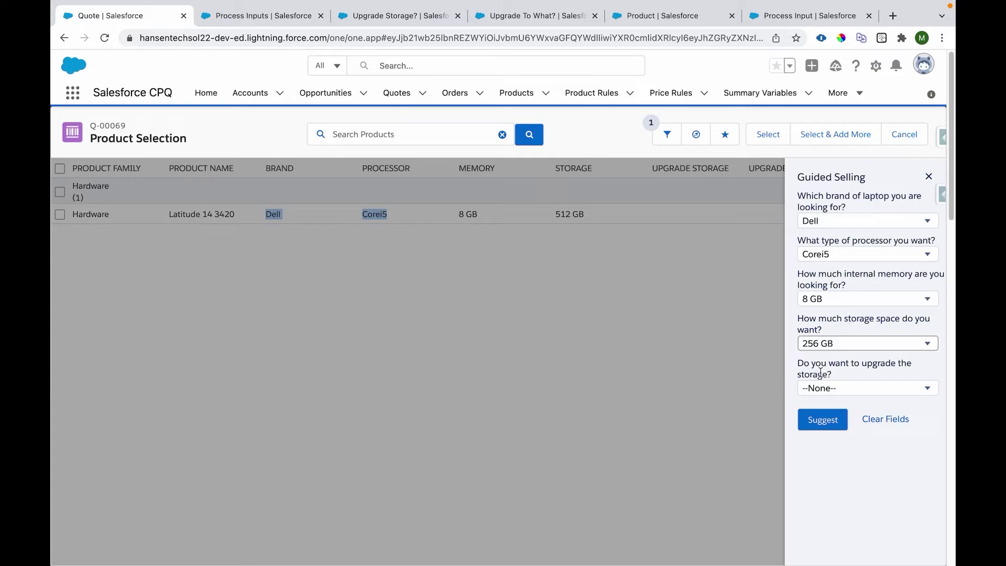
{"action": "left_click", "coordinate": [827, 344]}
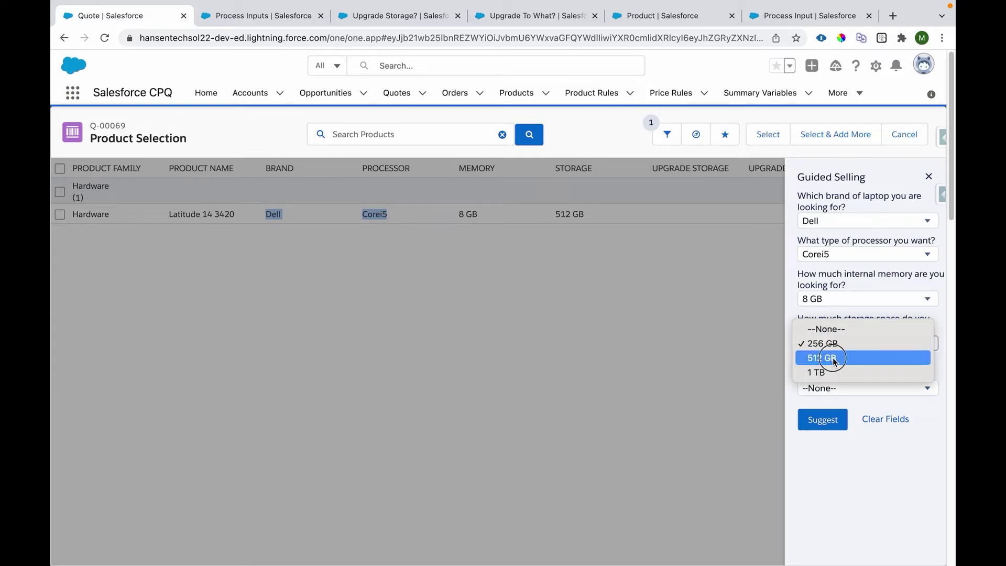
{"action": "left_click", "coordinate": [834, 358]}
{"action": "left_click", "coordinate": [822, 419]}
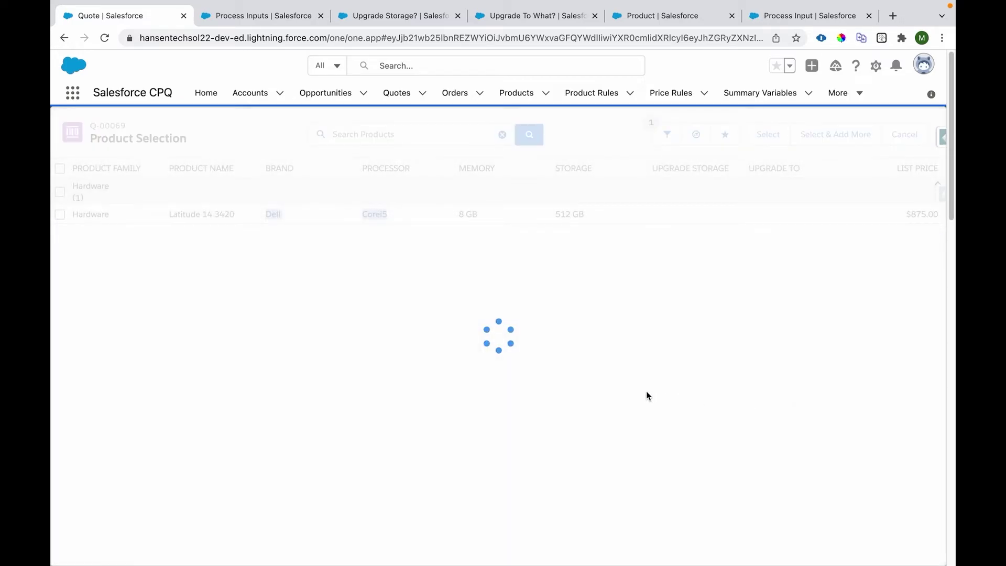
{"action": "left_click_drag", "start_coordinate": [554, 214], "coordinate": [587, 227]}
{"action": "left_click", "coordinate": [578, 258]}
Step: Switch the storage answer to 256 GB and re-suggest
{"action": "left_click", "coordinate": [696, 134]}
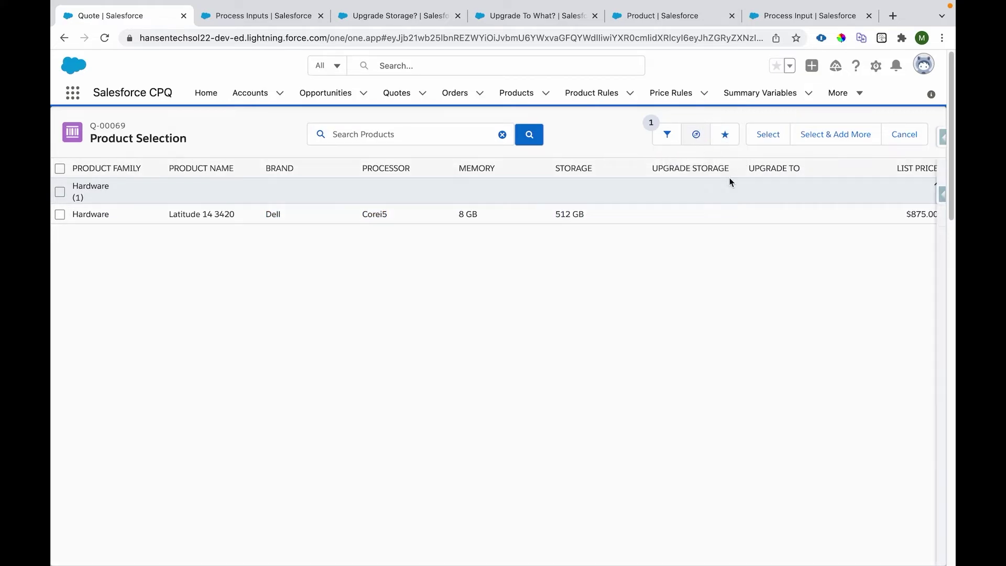
{"action": "left_click", "coordinate": [828, 342]}
{"action": "left_click", "coordinate": [823, 329]}
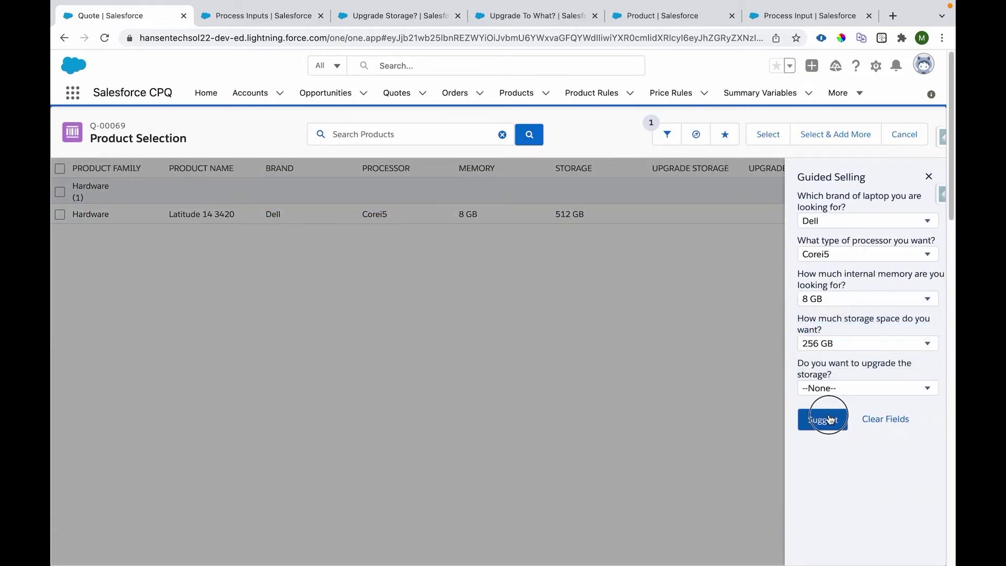
{"action": "left_click", "coordinate": [823, 419]}
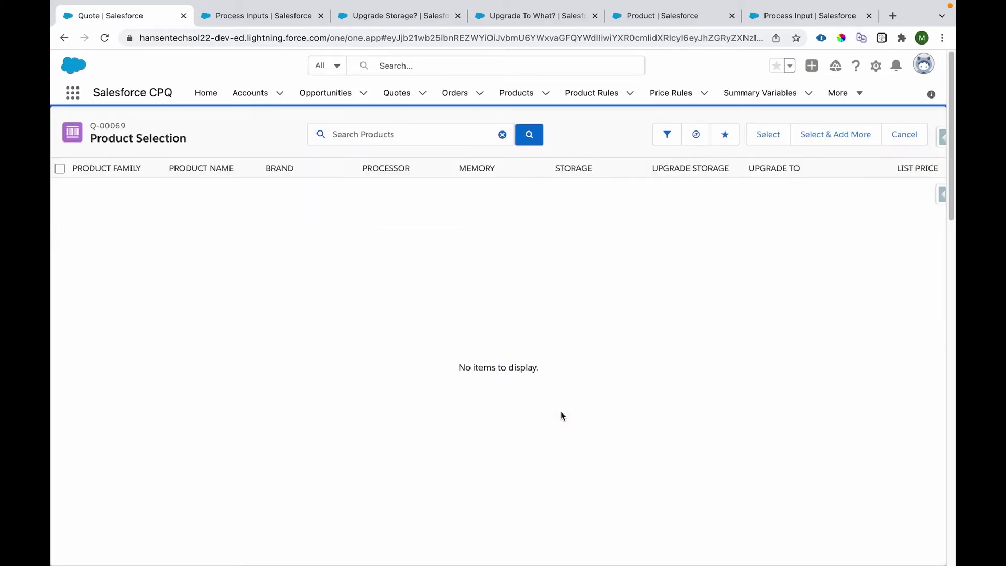
Step: Clear the storage answer to --None--
{"action": "left_click", "coordinate": [696, 135]}
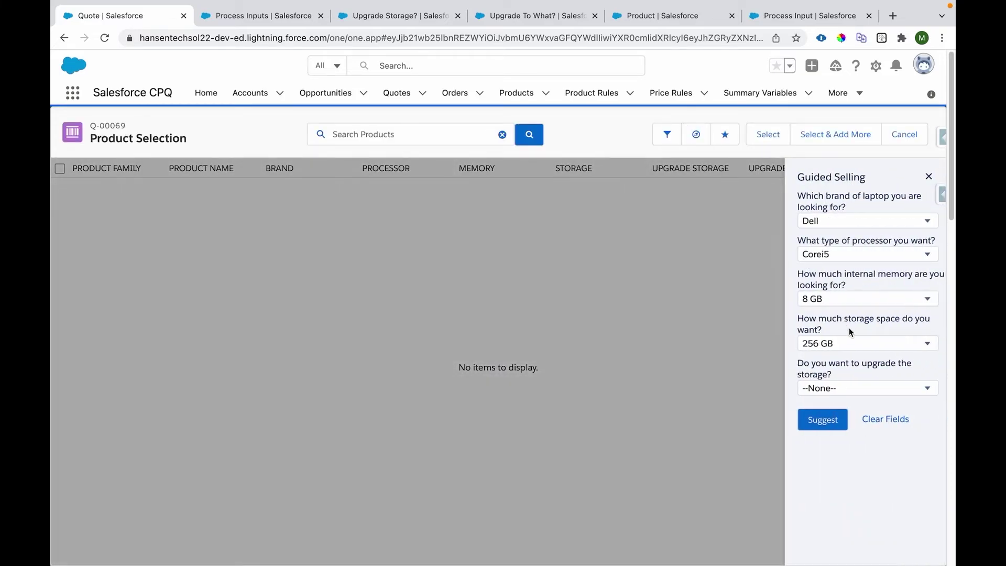
{"action": "left_click", "coordinate": [838, 342]}
{"action": "left_click", "coordinate": [837, 330]}
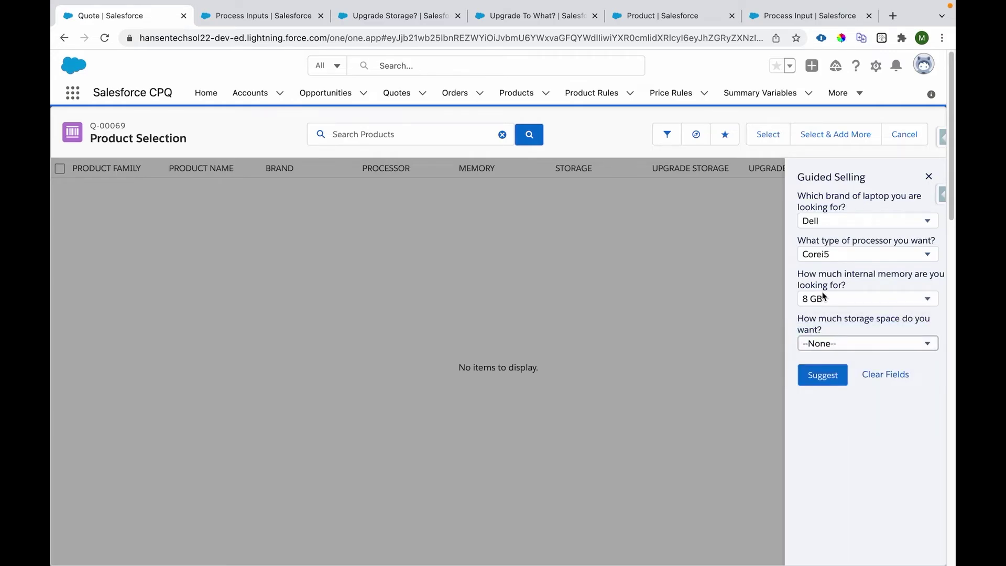
{"action": "left_click", "coordinate": [826, 297]}
{"action": "left_click", "coordinate": [896, 386]}
Step: Reset all Guided Selling answers and suggest, listing all four laptops
{"action": "left_click", "coordinate": [889, 375]}
{"action": "left_click", "coordinate": [823, 377]}
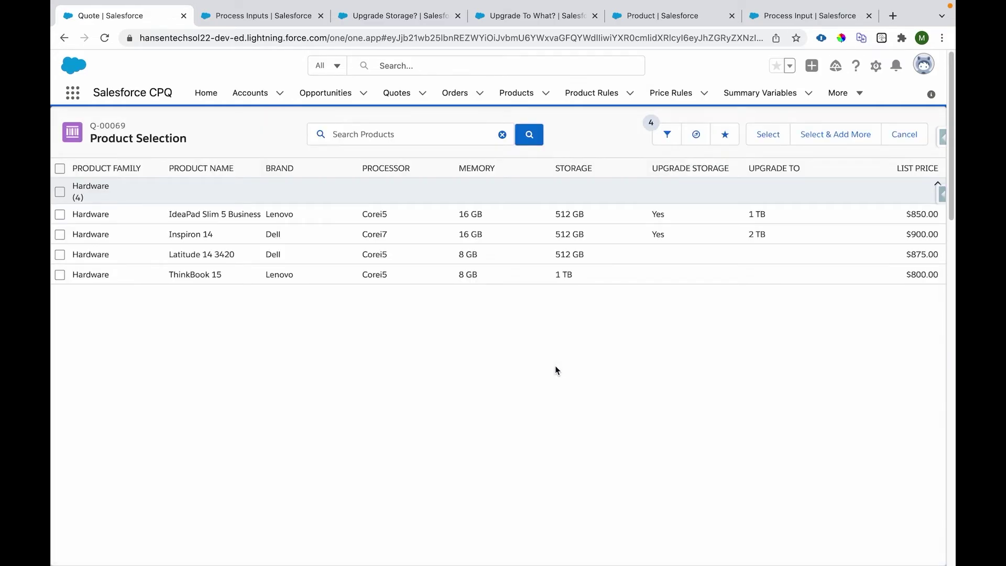
{"action": "left_click", "coordinate": [270, 213]}
{"action": "left_click_drag", "start_coordinate": [270, 214], "coordinate": [560, 273]}
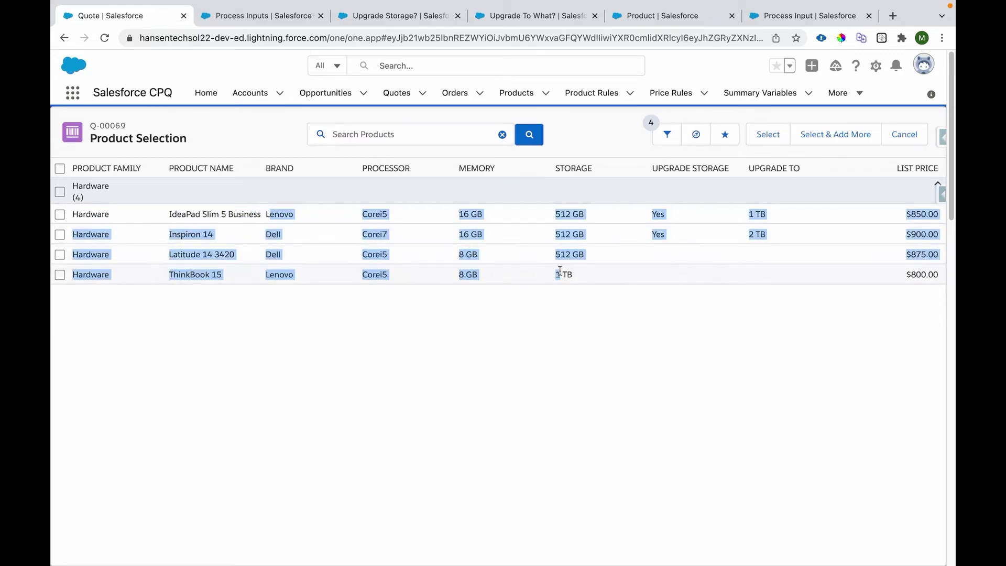
Step: Set the internal memory answer to 16 GB
{"action": "left_click", "coordinate": [696, 135]}
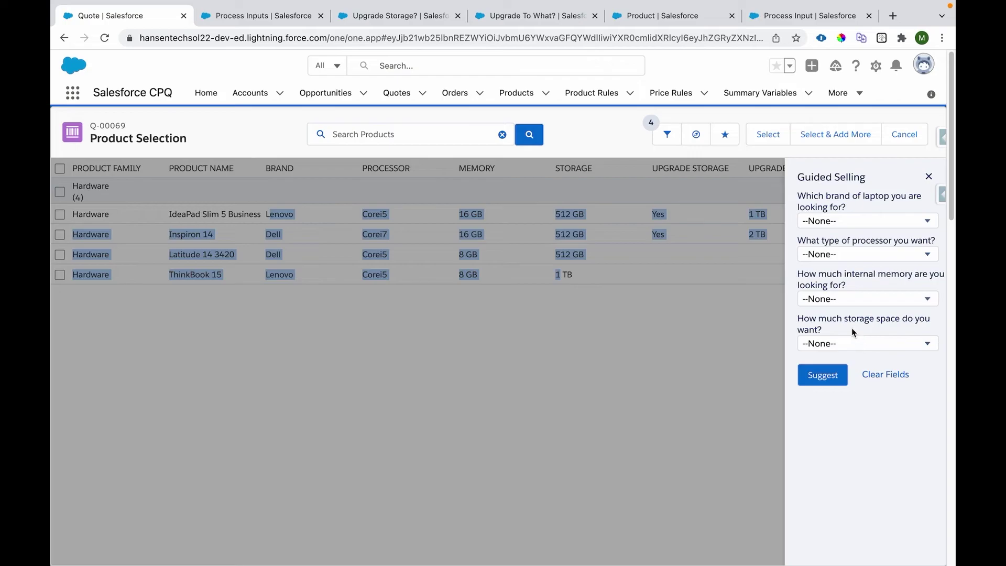
{"action": "left_click", "coordinate": [837, 298]}
{"action": "left_click", "coordinate": [719, 297]}
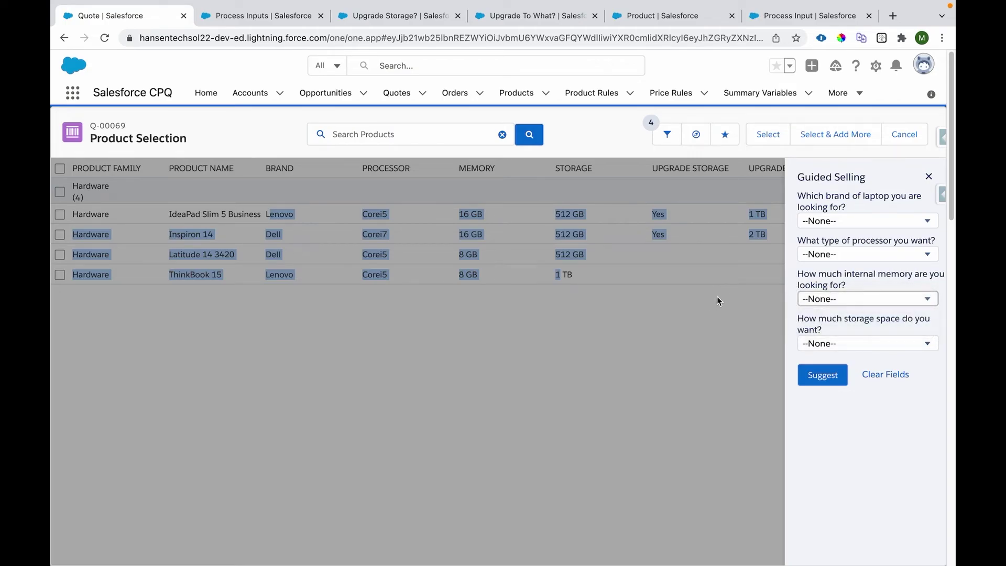
{"action": "left_click", "coordinate": [839, 298]}
{"action": "left_click", "coordinate": [821, 328]}
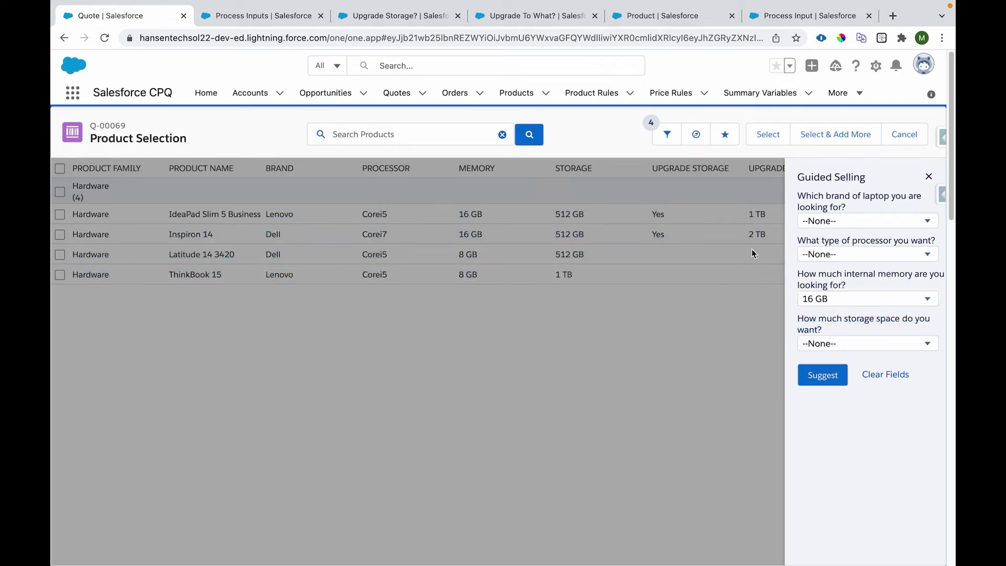
{"action": "left_click", "coordinate": [752, 250]}
Step: Set storage to 512 GB and suggest, leaving IdeaPad Slim 5 Business and Inspiron 14
{"action": "left_click", "coordinate": [704, 142]}
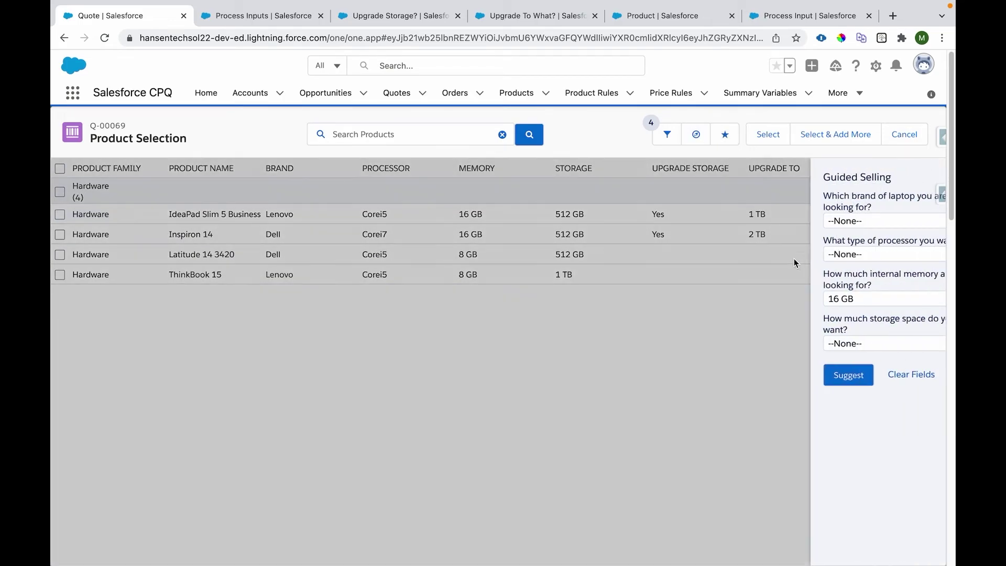
{"action": "left_click", "coordinate": [837, 346]}
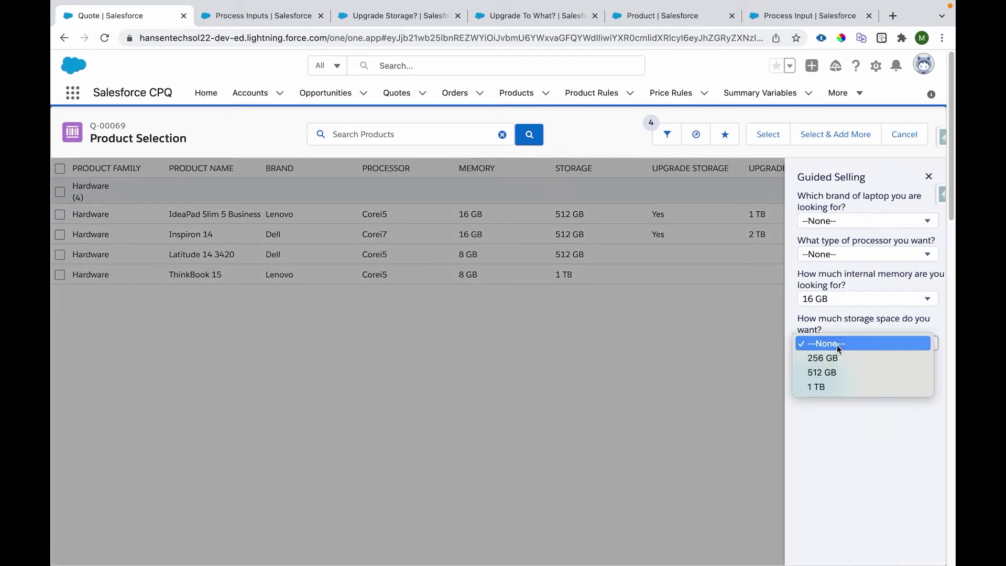
{"action": "left_click", "coordinate": [825, 373]}
{"action": "left_click_drag", "start_coordinate": [798, 319], "coordinate": [822, 329]}
{"action": "left_click", "coordinate": [818, 418]}
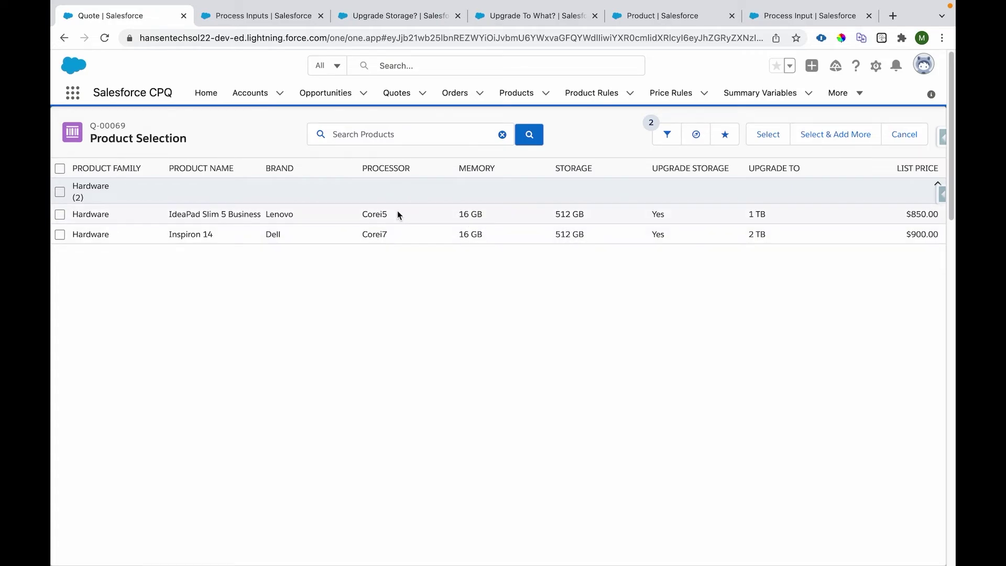
Step: Review the Corei5 and Corei7 processor values in the suggested laptop rows
{"action": "left_click", "coordinate": [378, 214]}
{"action": "double_click", "coordinate": [379, 214]}
{"action": "double_click", "coordinate": [371, 234]}
{"action": "left_click", "coordinate": [268, 213]}
{"action": "mouse_move", "coordinate": [265, 214]}
{"action": "left_mouse_down"}
{"action": "mouse_move", "coordinate": [379, 233]}
{"action": "mouse_move", "coordinate": [285, 216]}
{"action": "left_mouse_up"}
{"action": "left_click", "coordinate": [393, 251]}
{"action": "left_click", "coordinate": [310, 277]}
Step: Check the 16 GB memory and 512 GB storage values, then reopen Guided Selling to see the new storage-upgrade question
{"action": "left_click_drag", "start_coordinate": [459, 168], "coordinate": [499, 171]}
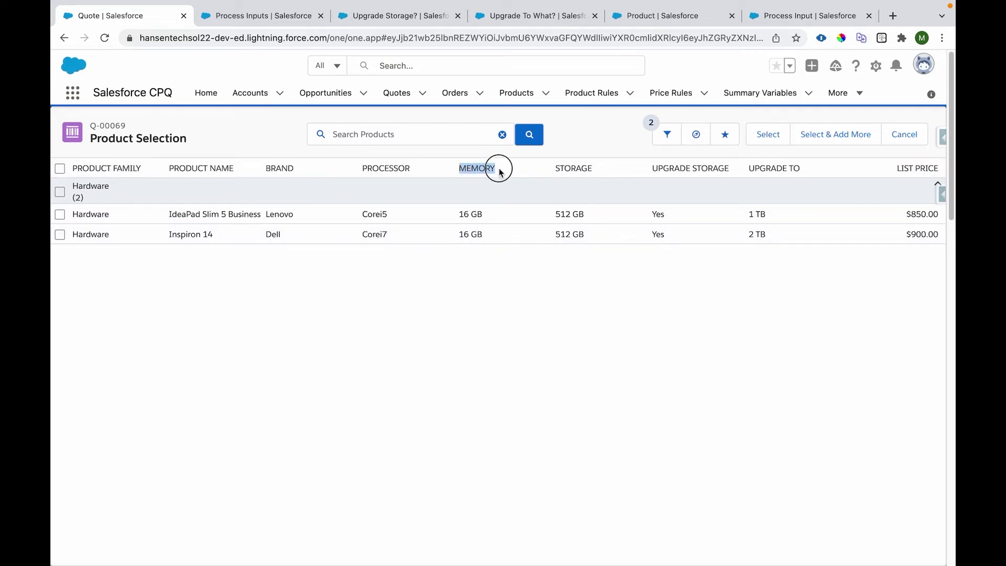
{"action": "left_click_drag", "start_coordinate": [460, 214], "coordinate": [485, 216]}
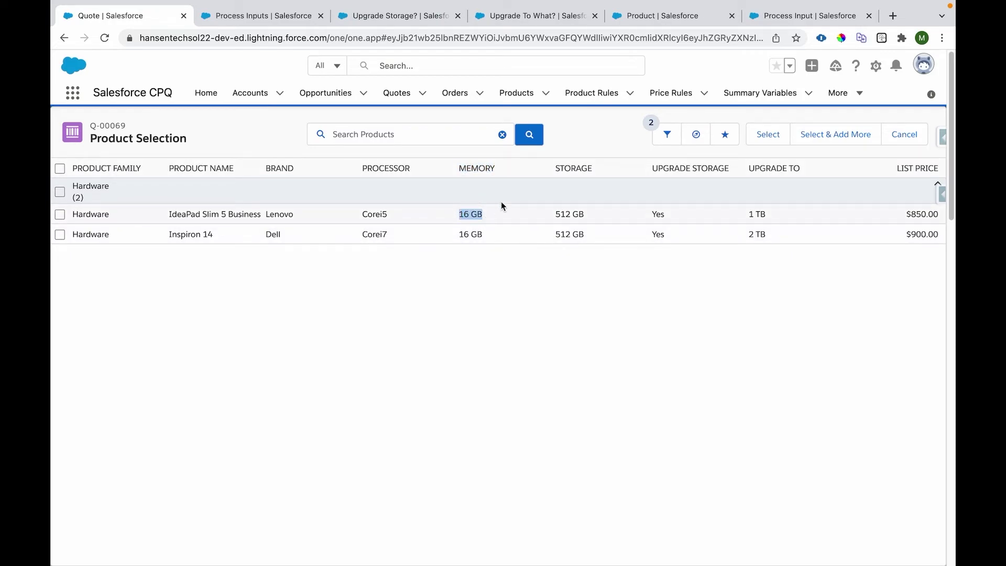
{"action": "left_click_drag", "start_coordinate": [554, 167], "coordinate": [593, 170]}
{"action": "left_click_drag", "start_coordinate": [588, 214], "coordinate": [557, 216]}
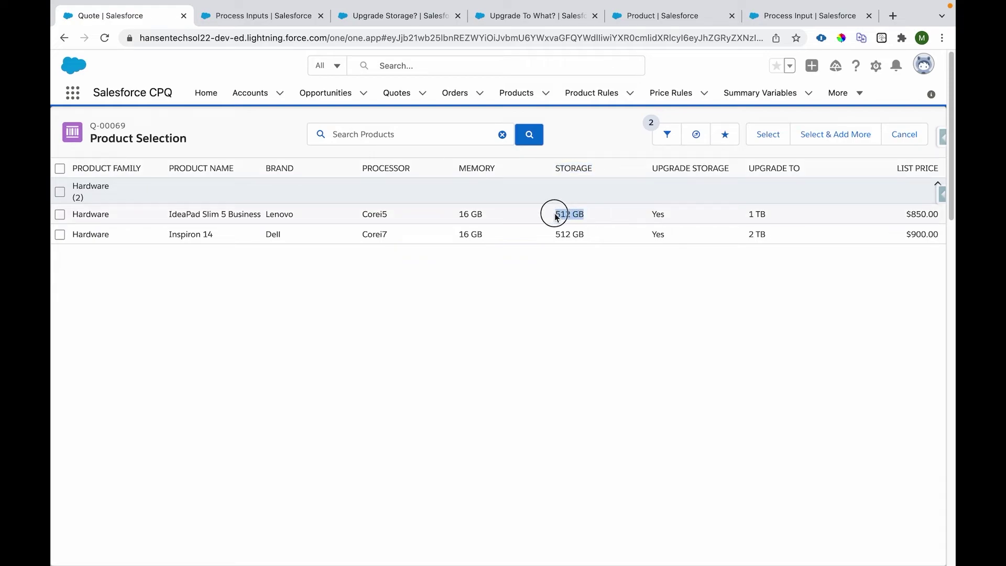
{"action": "left_click", "coordinate": [692, 141]}
{"action": "left_click_drag", "start_coordinate": [797, 362], "coordinate": [837, 375]}
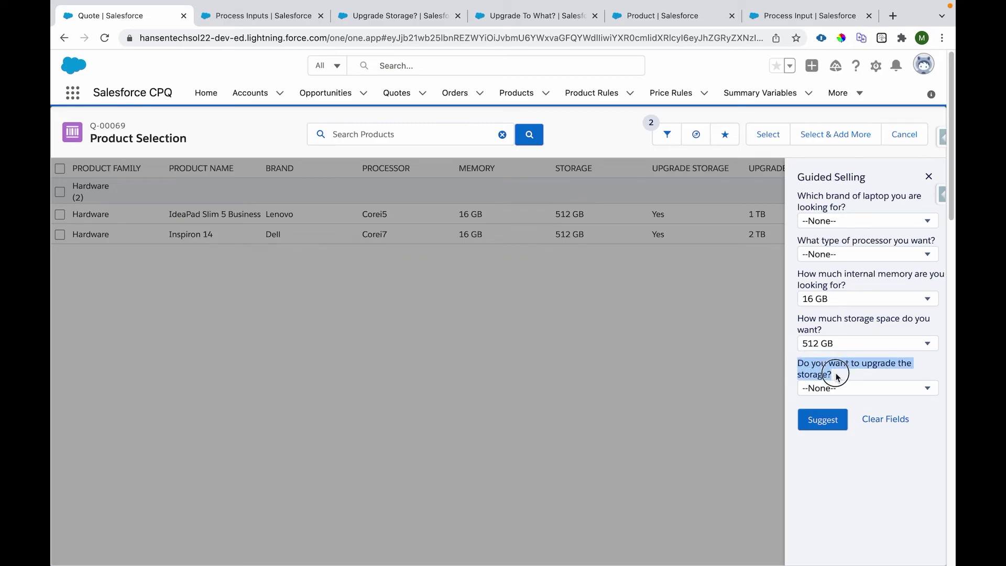
Step: Reset and reselect 512 GB storage, then answer Yes to upgrading storage
{"action": "left_click", "coordinate": [822, 344]}
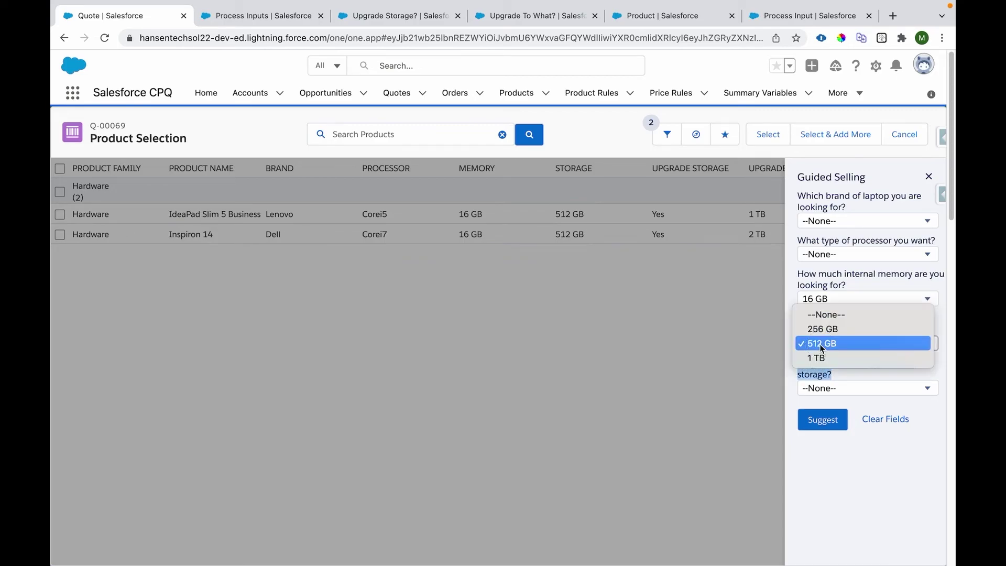
{"action": "left_click", "coordinate": [821, 317]}
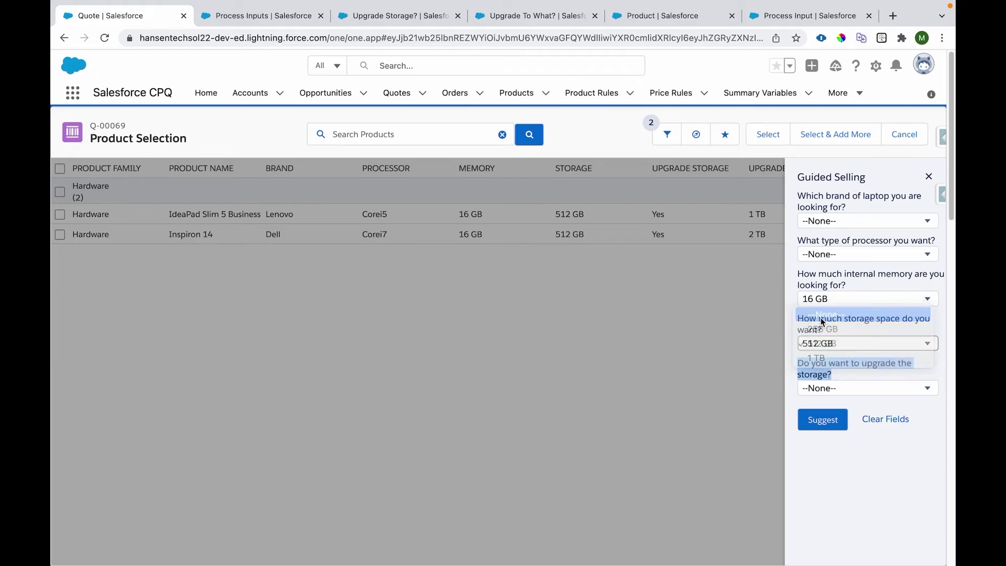
{"action": "left_click", "coordinate": [830, 346]}
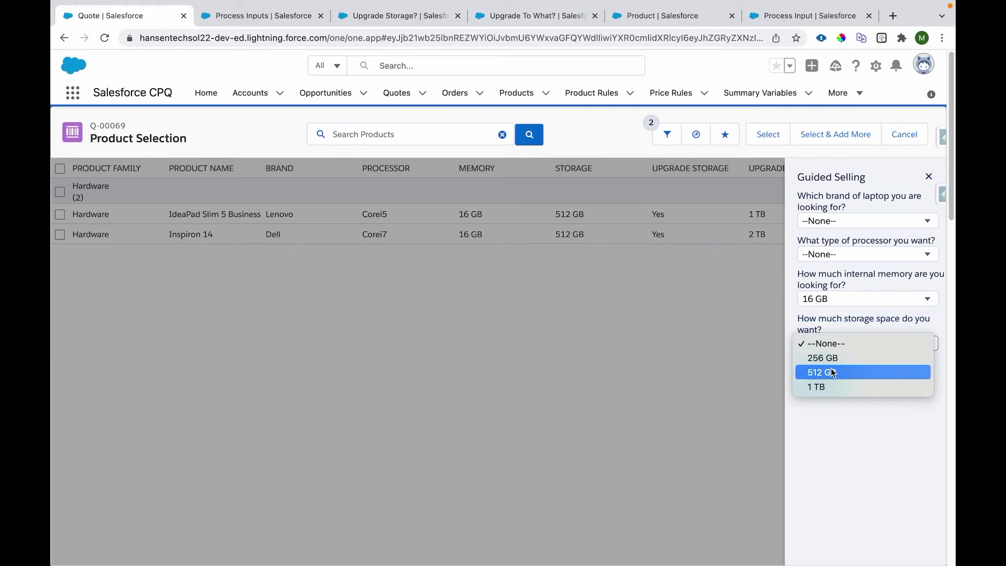
{"action": "left_click", "coordinate": [832, 372]}
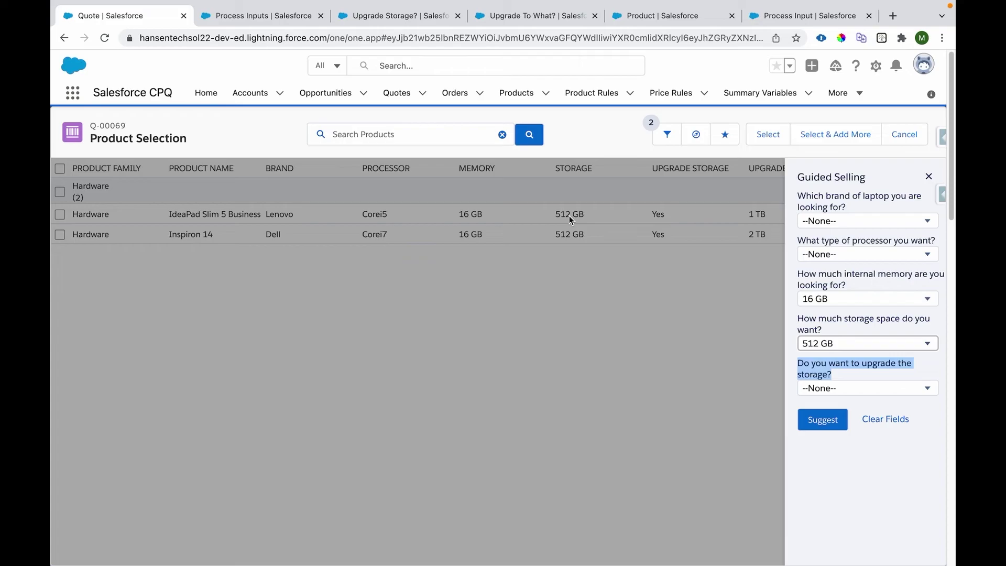
{"action": "left_click", "coordinate": [853, 366]}
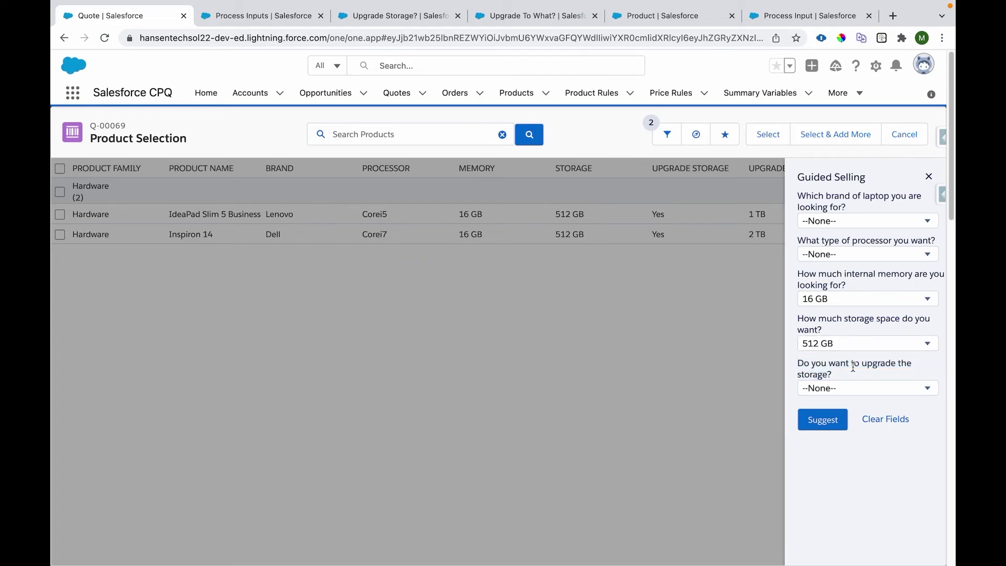
{"action": "left_click", "coordinate": [858, 388]}
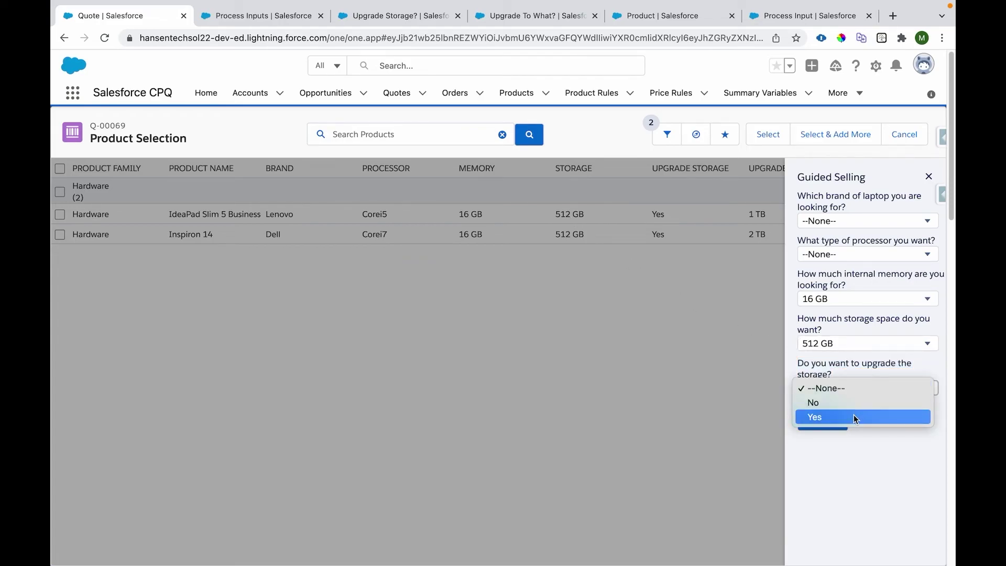
{"action": "left_click", "coordinate": [854, 420]}
Step: Set the storage upgrade extent to 2 TB and request suggestions
{"action": "left_click_drag", "start_coordinate": [798, 408], "coordinate": [864, 417]}
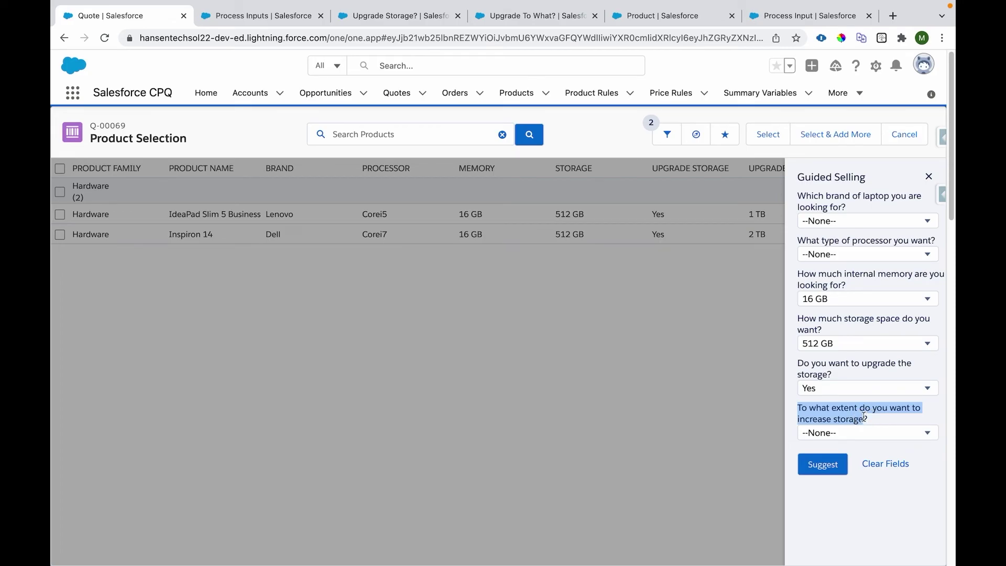
{"action": "left_click", "coordinate": [861, 434]}
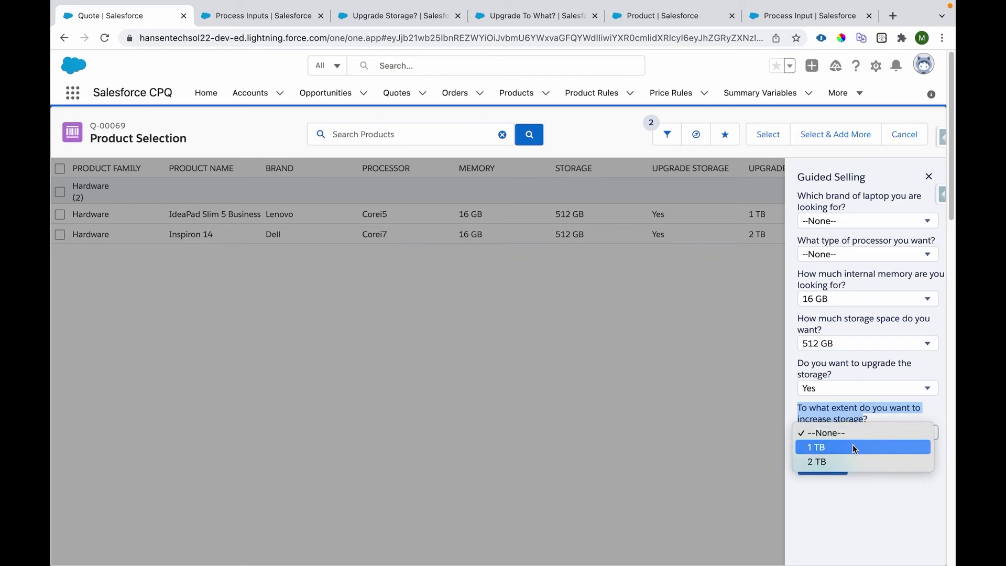
{"action": "left_click", "coordinate": [842, 369]}
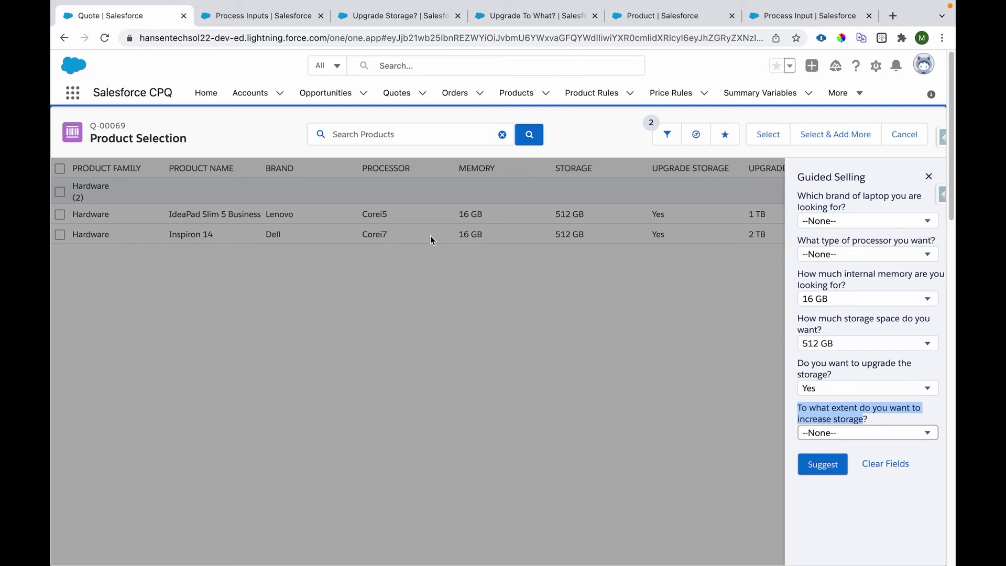
{"action": "left_click", "coordinate": [849, 433]}
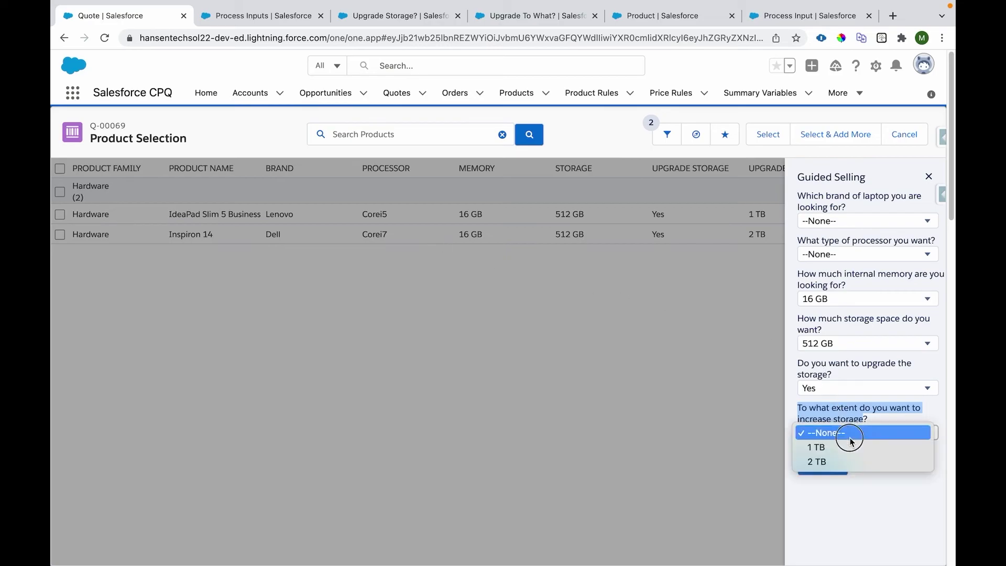
{"action": "left_click", "coordinate": [851, 448]}
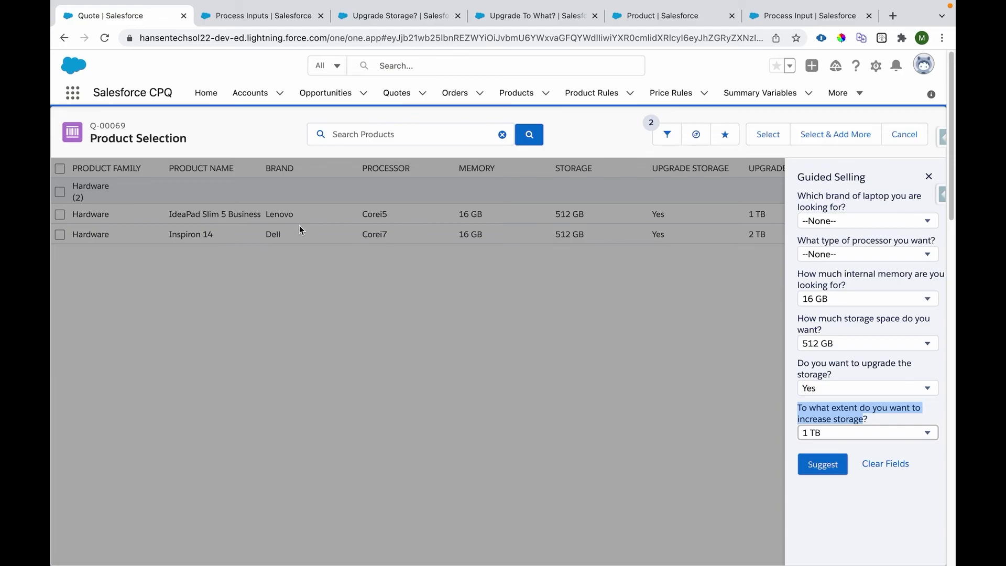
{"action": "left_click", "coordinate": [864, 433]}
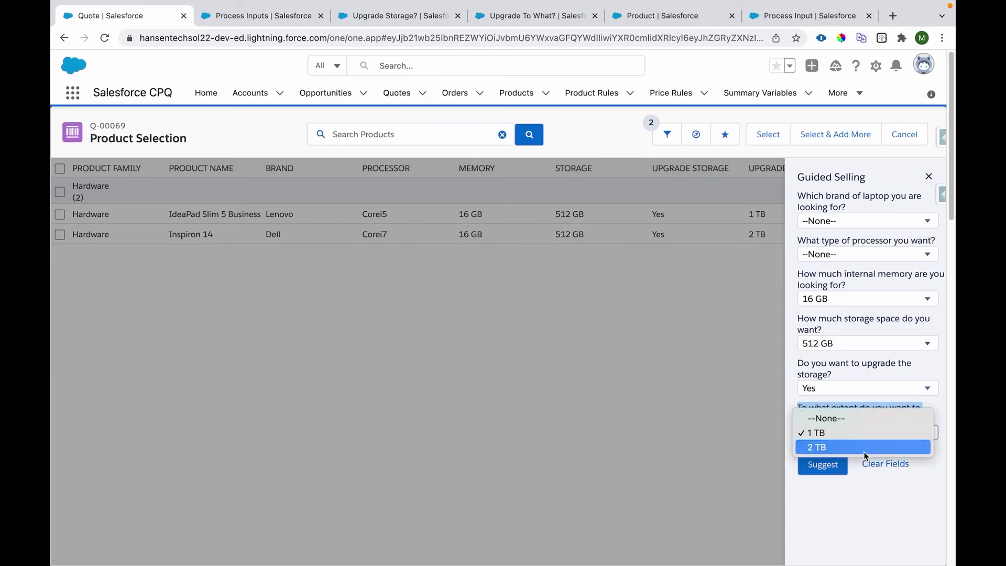
{"action": "left_click", "coordinate": [818, 447]}
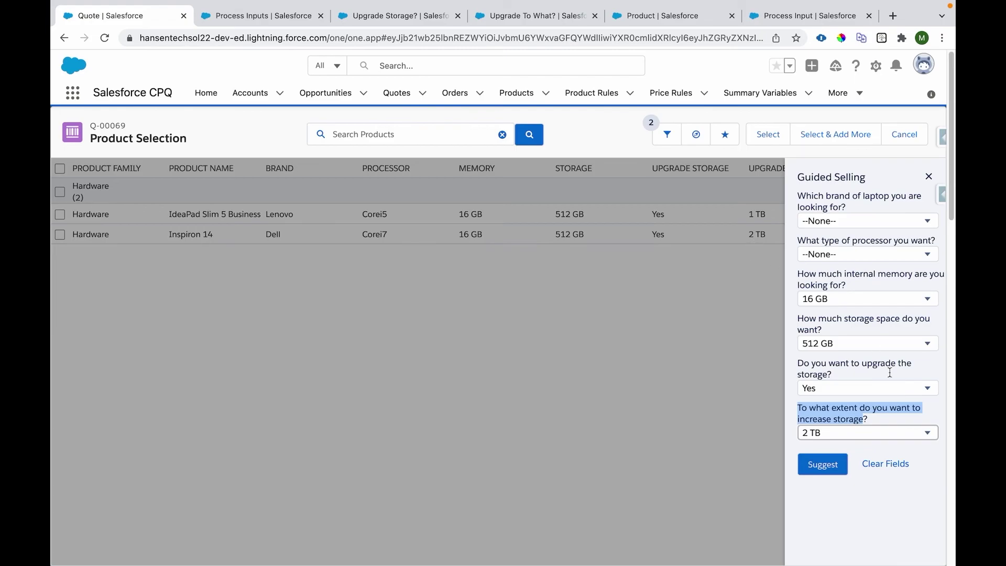
{"action": "left_click", "coordinate": [832, 468]}
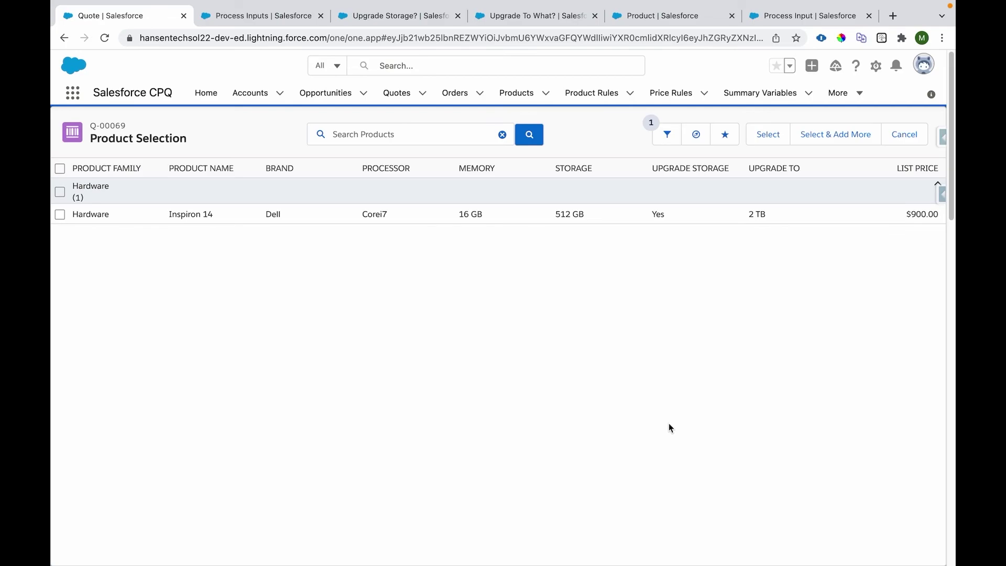
Step: Review the Dell result's Corei7, Yes upgrade and 2 TB values
{"action": "left_click_drag", "start_coordinate": [270, 215], "coordinate": [392, 219]}
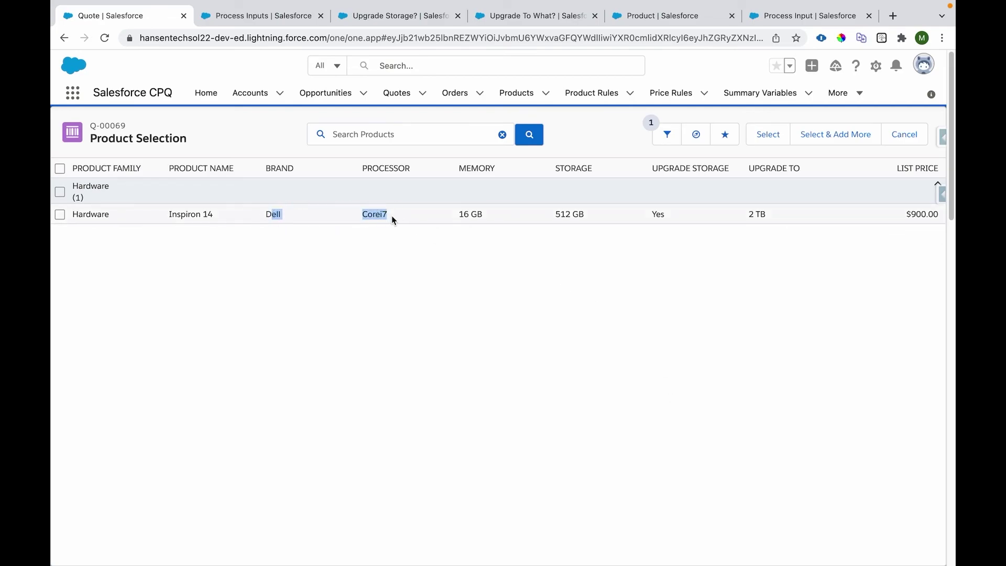
{"action": "left_click", "coordinate": [465, 216]}
{"action": "left_click_drag", "start_coordinate": [650, 219], "coordinate": [672, 218]}
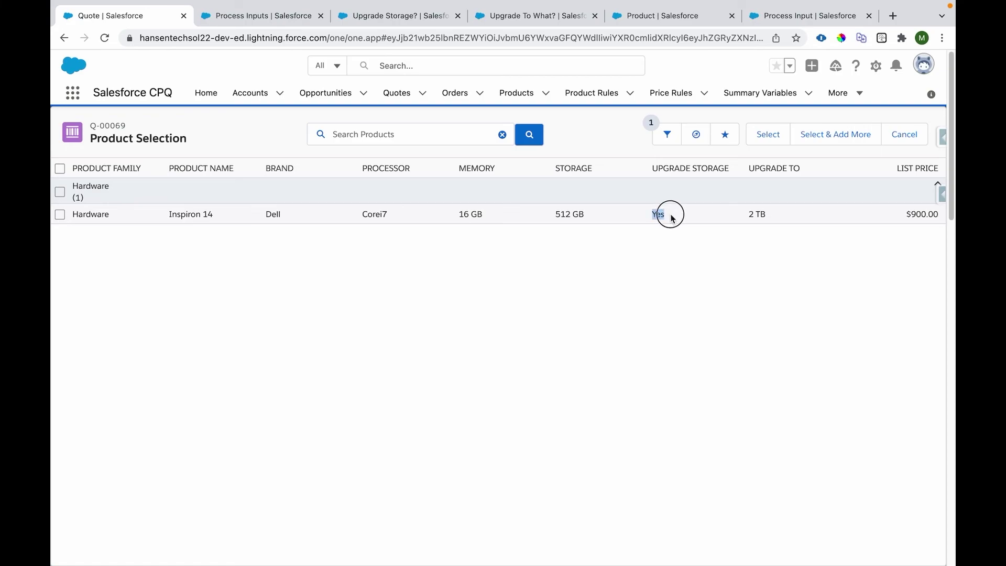
{"action": "left_click_drag", "start_coordinate": [749, 218], "coordinate": [789, 218]}
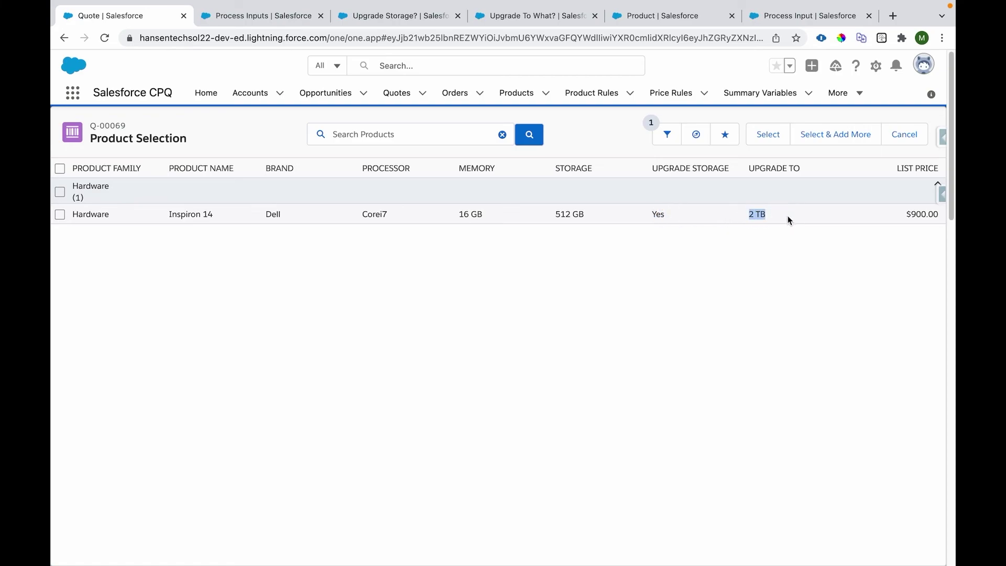
Step: Change the storage upgrade to 1 TB, get suggestions and check the IdeaPad result
{"action": "left_click", "coordinate": [695, 139]}
{"action": "left_click", "coordinate": [815, 432]}
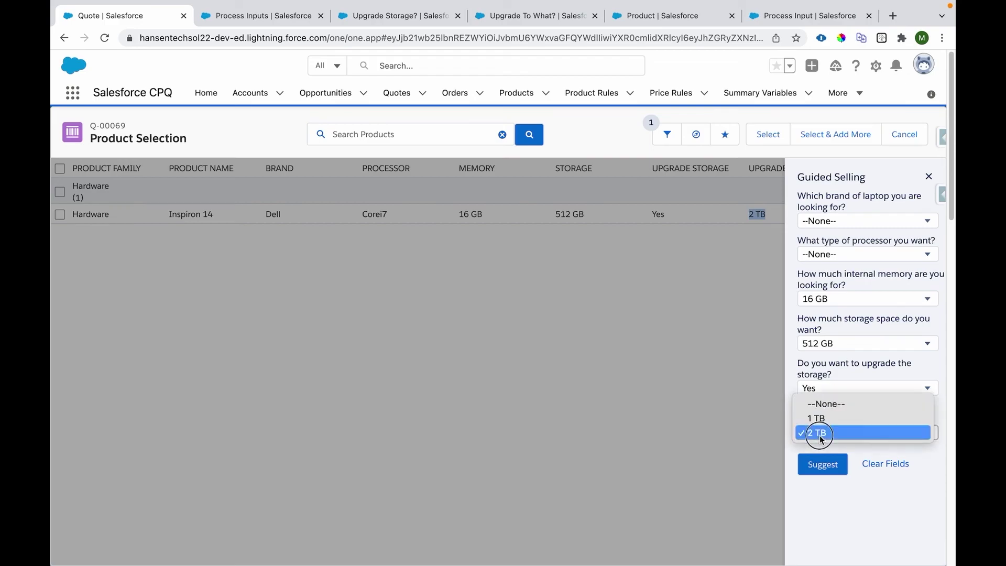
{"action": "left_click", "coordinate": [827, 418]}
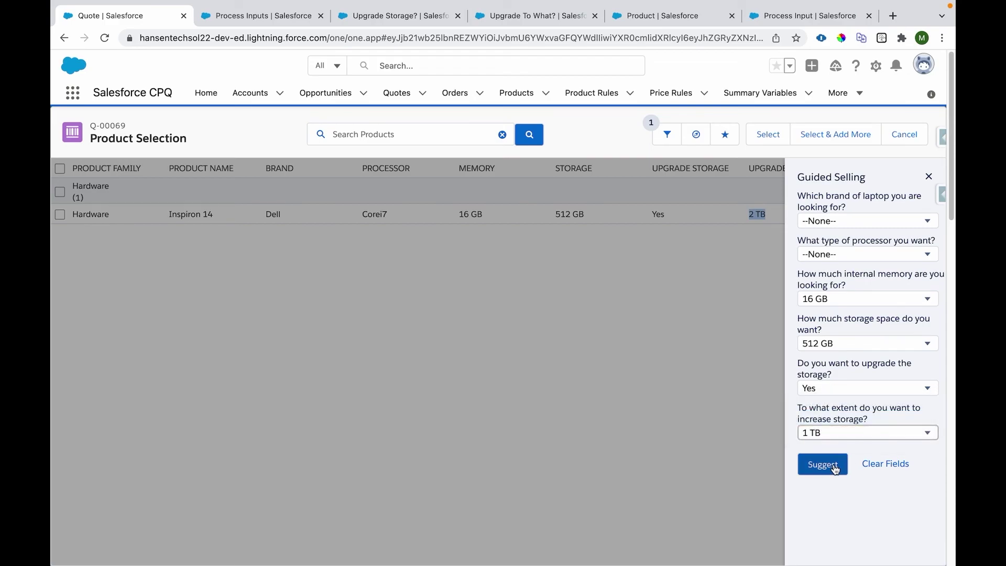
{"action": "left_click", "coordinate": [823, 465]}
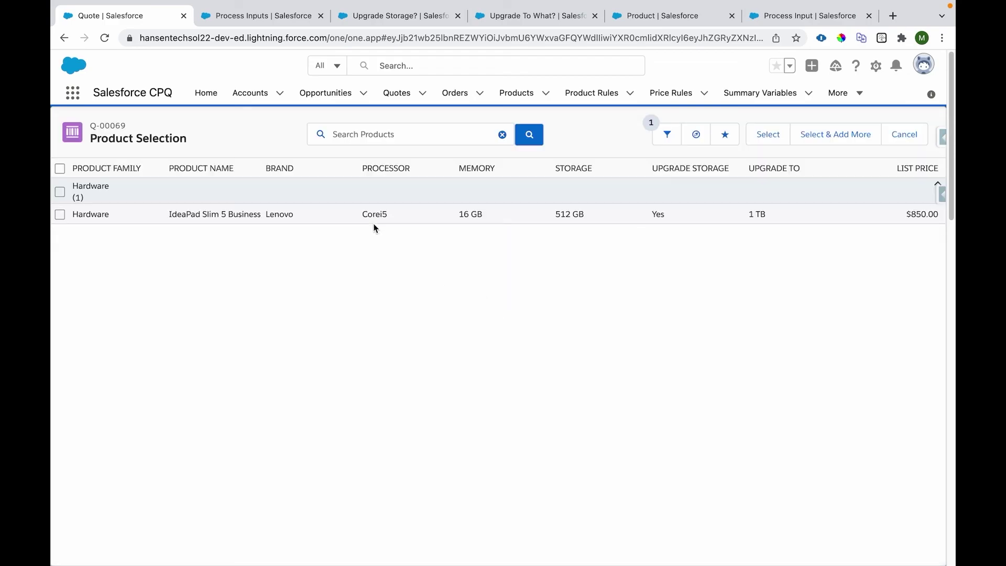
{"action": "left_click_drag", "start_coordinate": [769, 213], "coordinate": [266, 216]}
{"action": "left_click", "coordinate": [311, 291]}
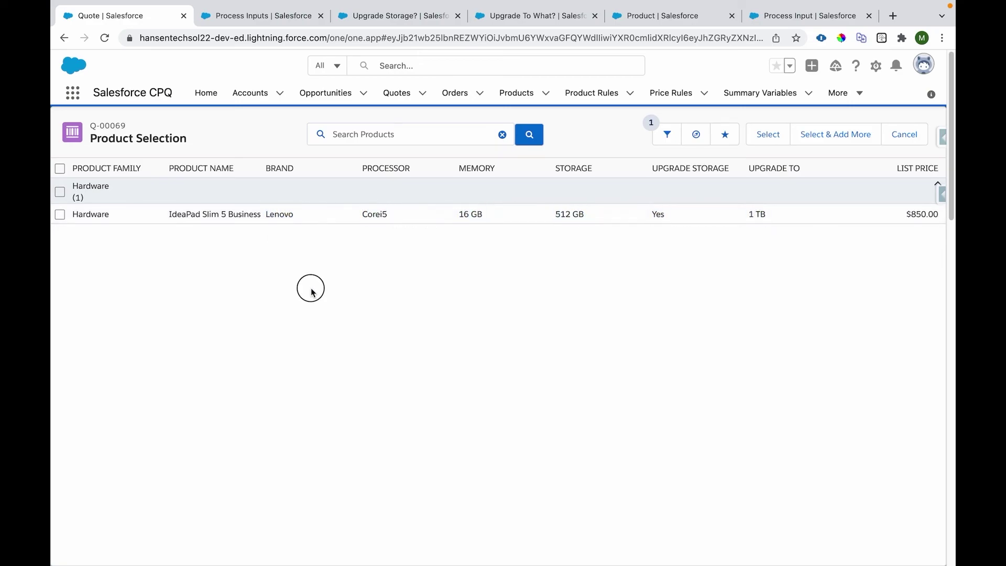